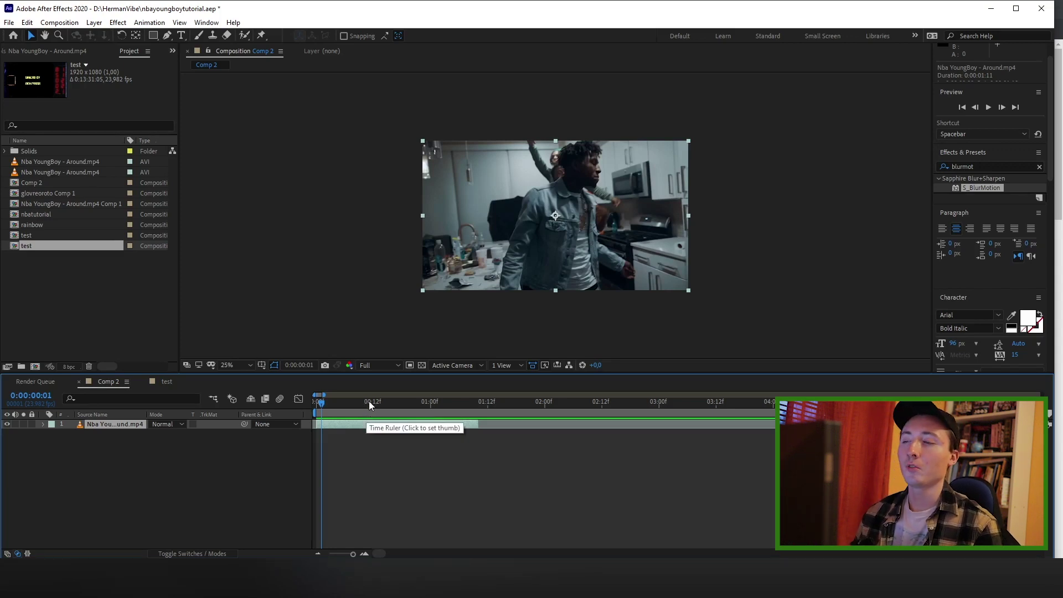
Duplicate the clip layer and open the top copy in its Layer view
{"action": "left_click", "coordinate": [354, 424]}
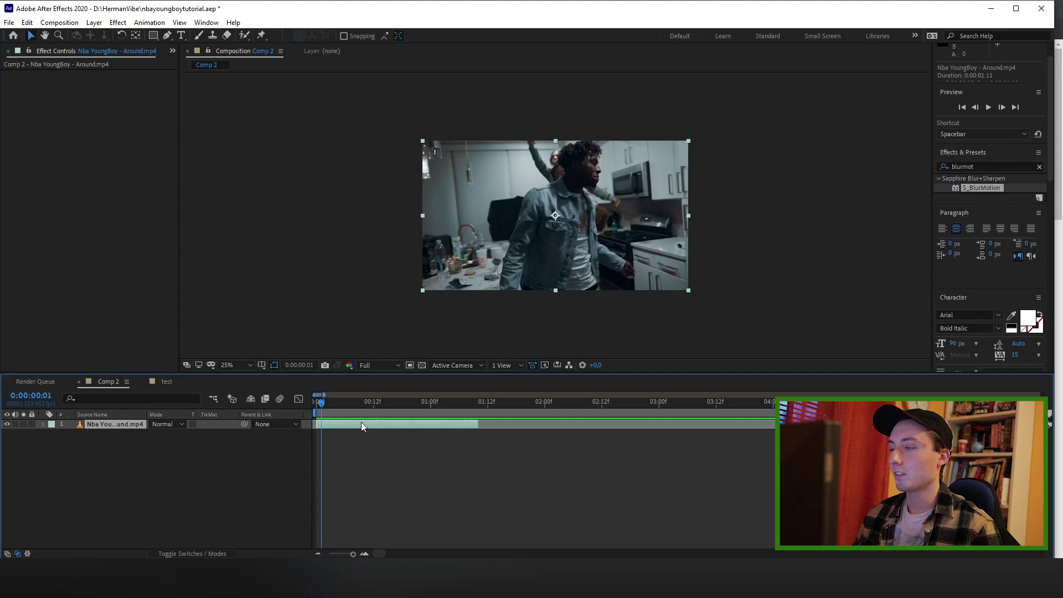
{"action": "key", "text": "ctrl+d"}
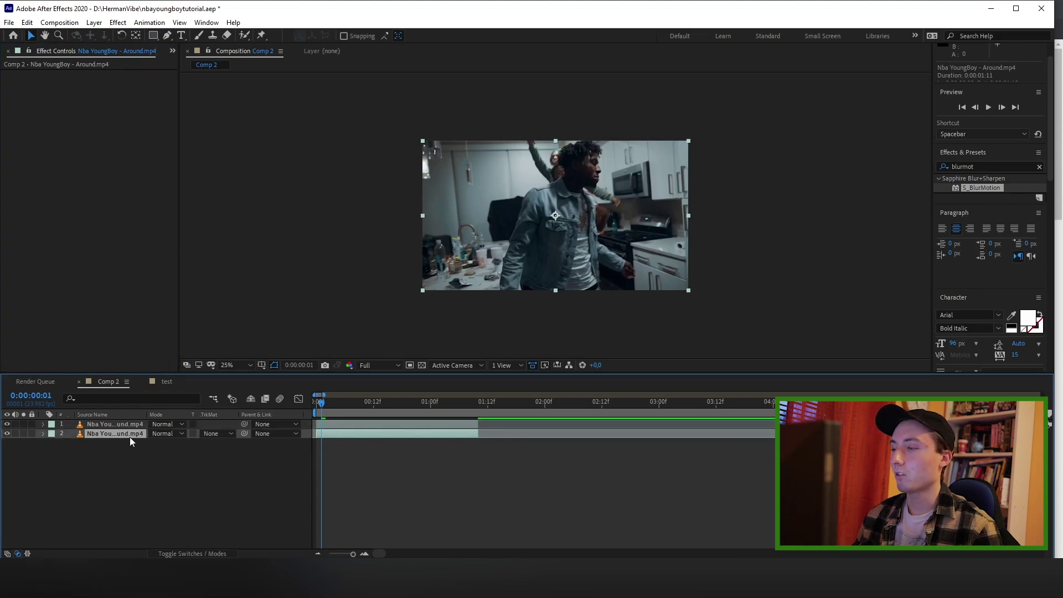
{"action": "left_click", "coordinate": [353, 424]}
{"action": "double_click", "coordinate": [354, 424]}
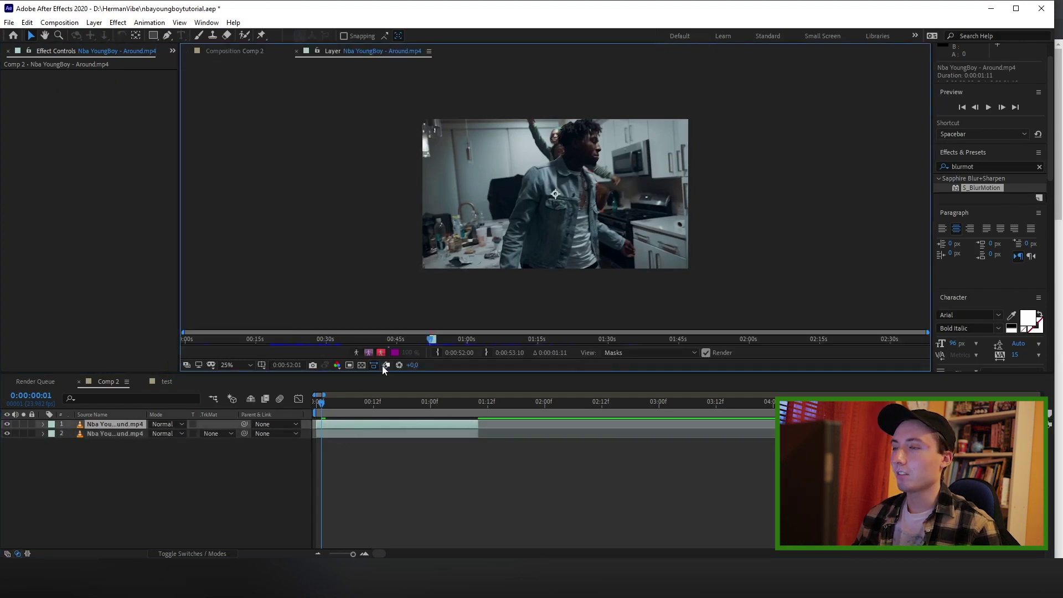
Paint a Roto Brush matte over the dancer's jacket, torso and arm
{"action": "left_click", "coordinate": [243, 35]}
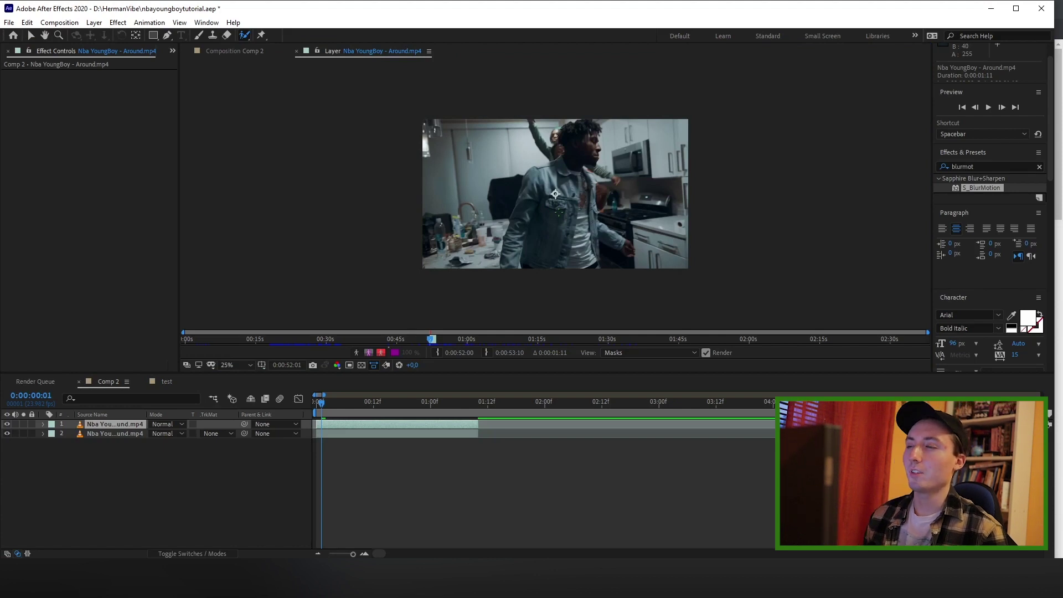
{"action": "left_click_drag", "start_coordinate": [558, 208], "coordinate": [560, 181]}
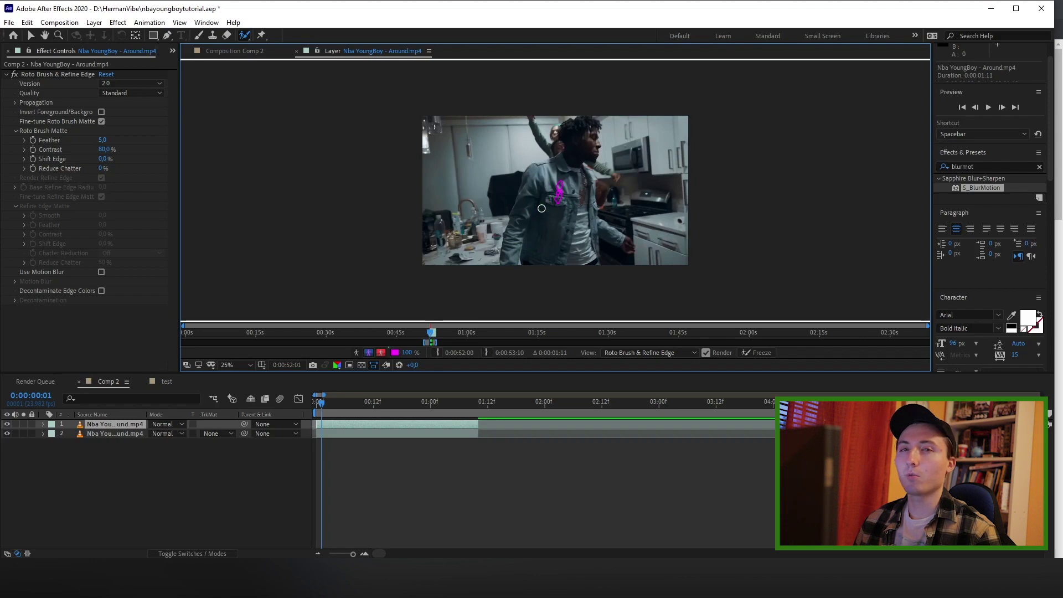
{"action": "left_click_drag", "start_coordinate": [574, 162], "coordinate": [620, 241]}
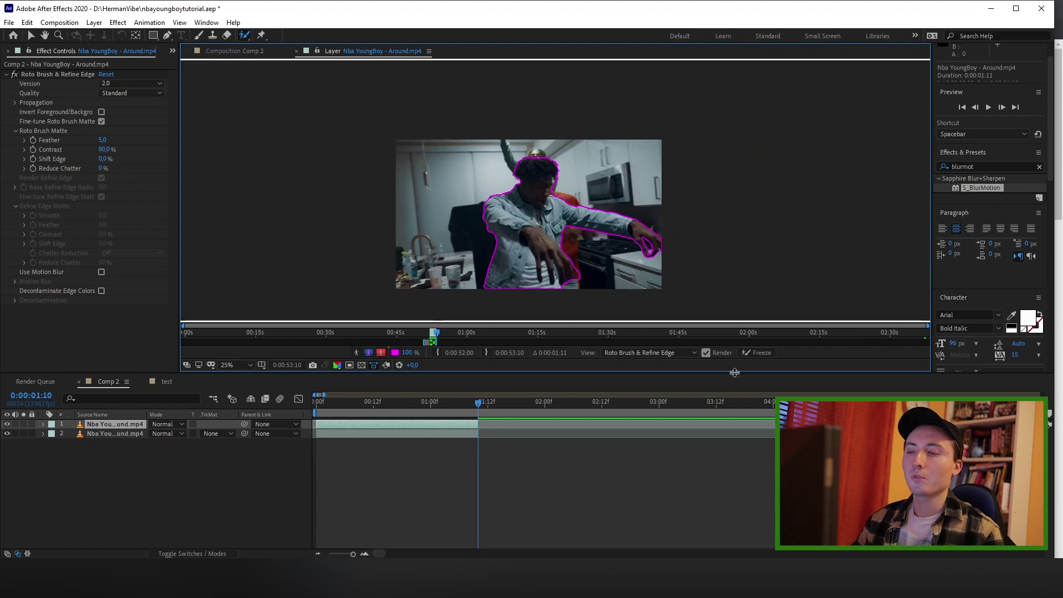
Freeze the roto matte and duplicate the top rotoscoped layer
{"action": "left_click", "coordinate": [758, 357]}
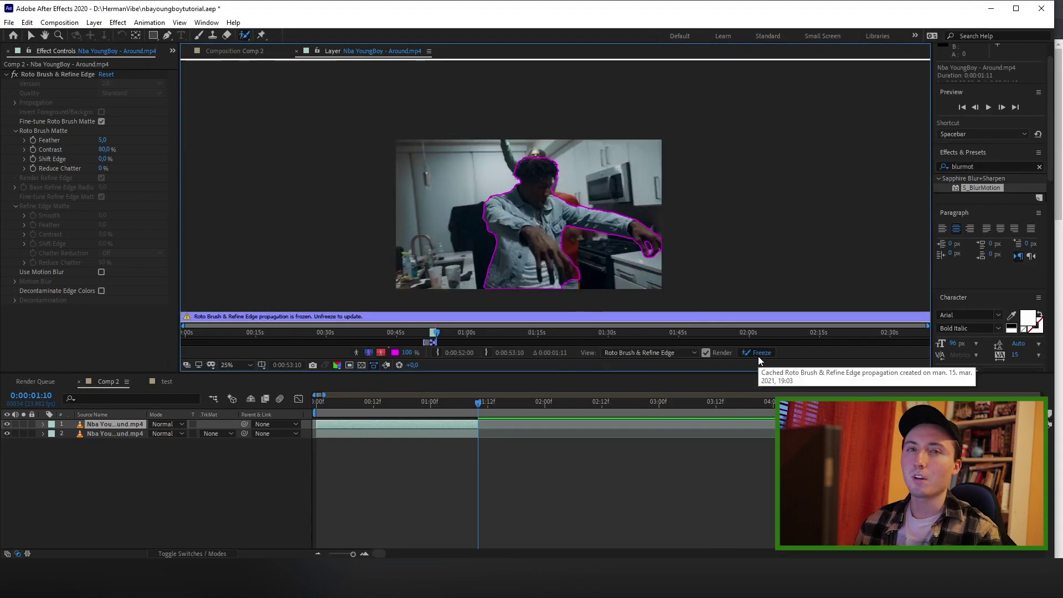
{"action": "left_click", "coordinate": [456, 427]}
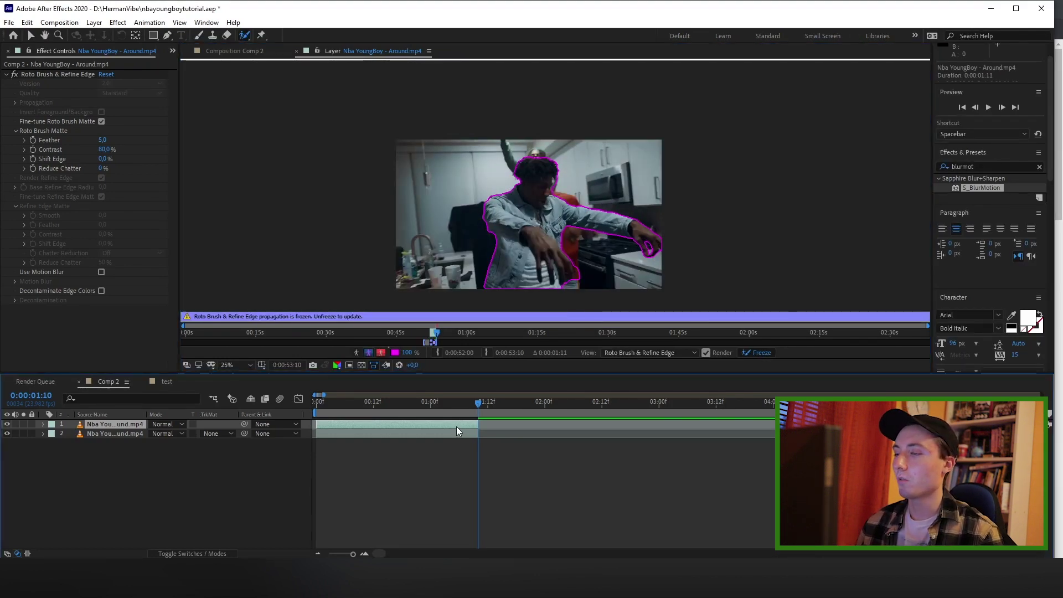
{"action": "key", "text": "ctrl+d"}
{"action": "key", "text": "ctrl+d"}
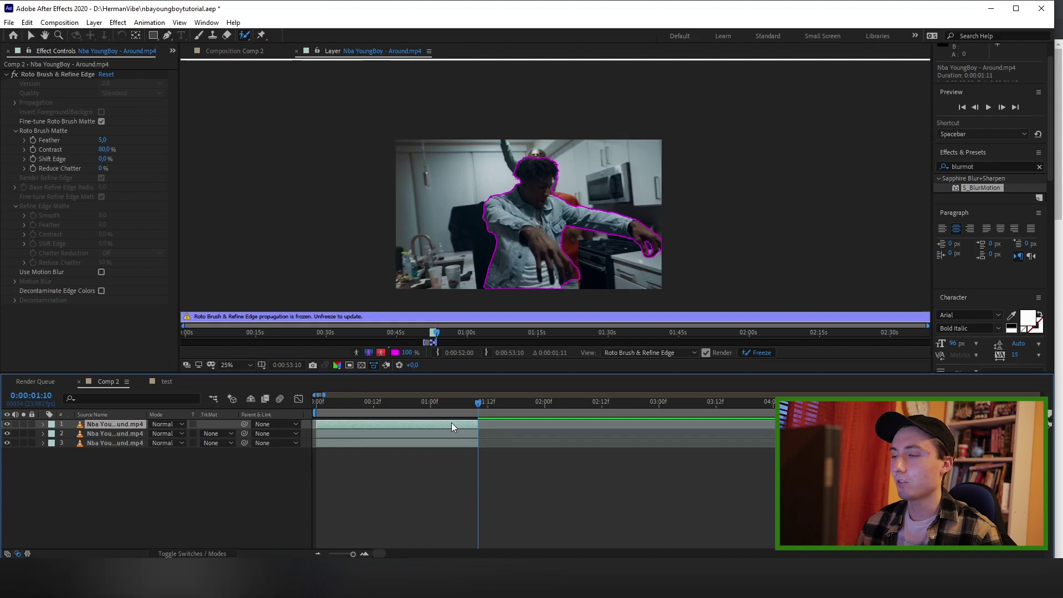
Apply the Find Edges effect to the top layer
{"action": "left_click", "coordinate": [1039, 167]}
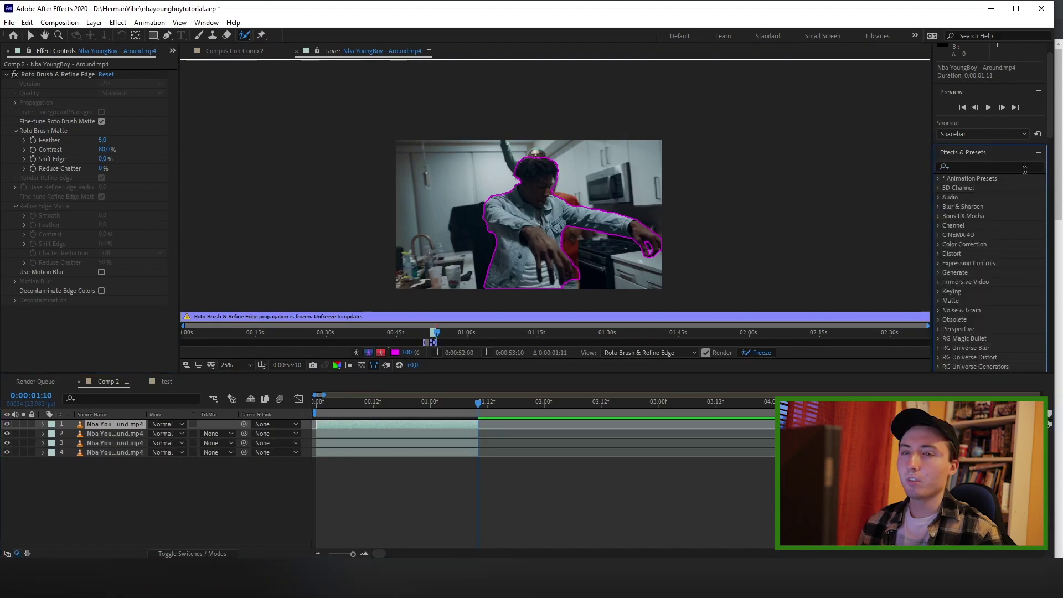
{"action": "left_click", "coordinate": [1016, 167]}
{"action": "type", "text": "find ed"}
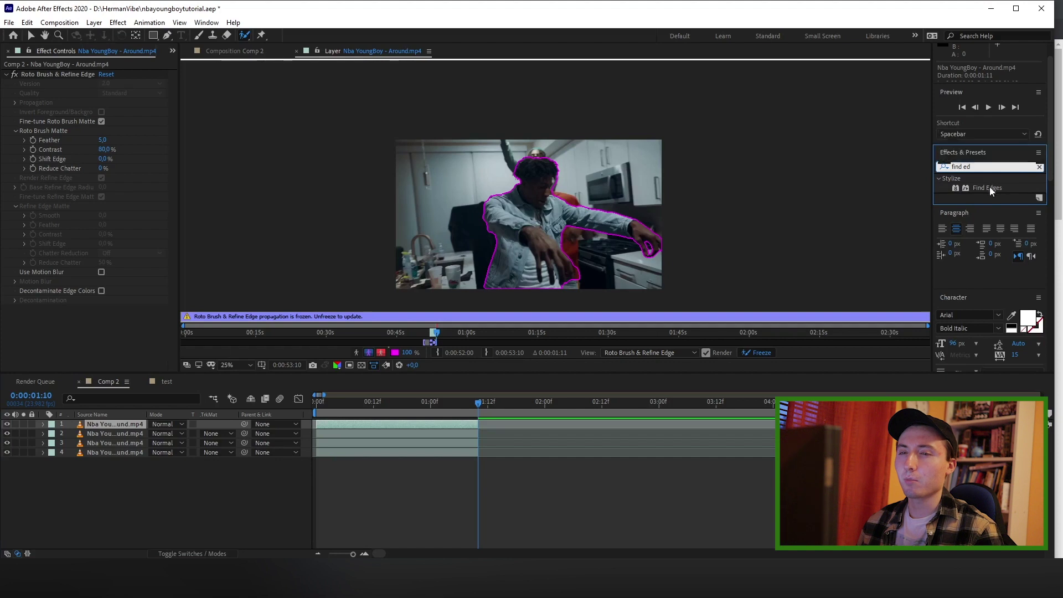
{"action": "left_click_drag", "start_coordinate": [989, 187], "coordinate": [444, 424]}
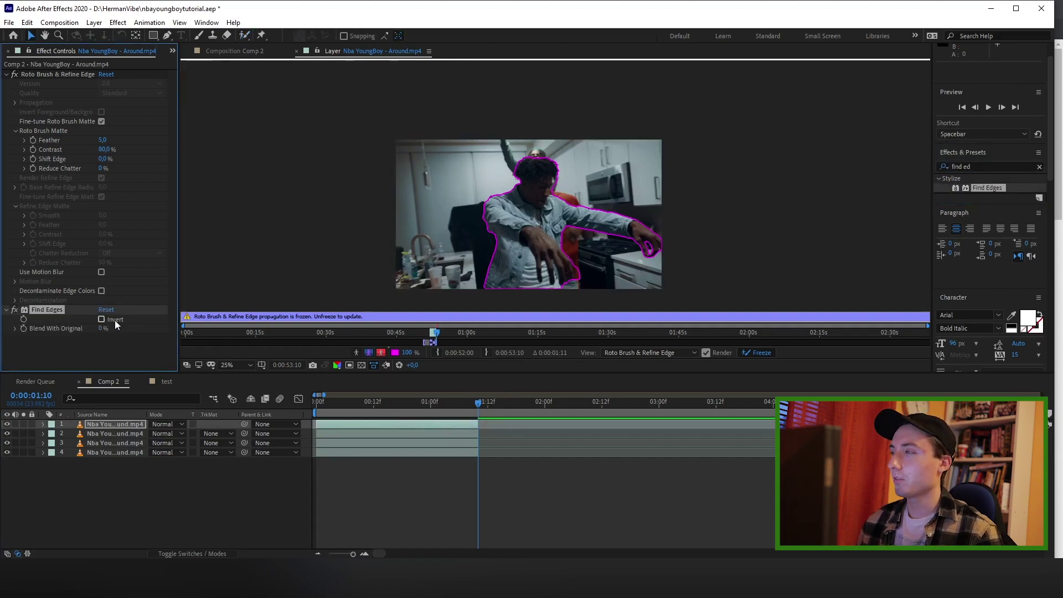
In Comp 2 at 0:00:01:04, invert Find Edges so the dancer shows as dark lines
{"action": "left_click", "coordinate": [235, 50]}
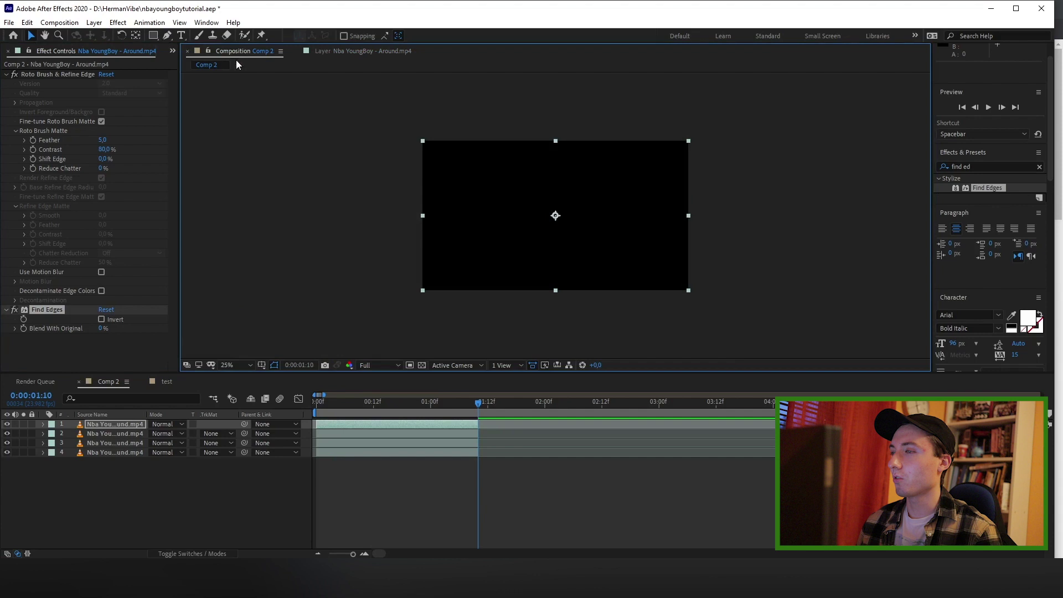
{"action": "left_click", "coordinate": [449, 408]}
{"action": "left_click", "coordinate": [440, 424]}
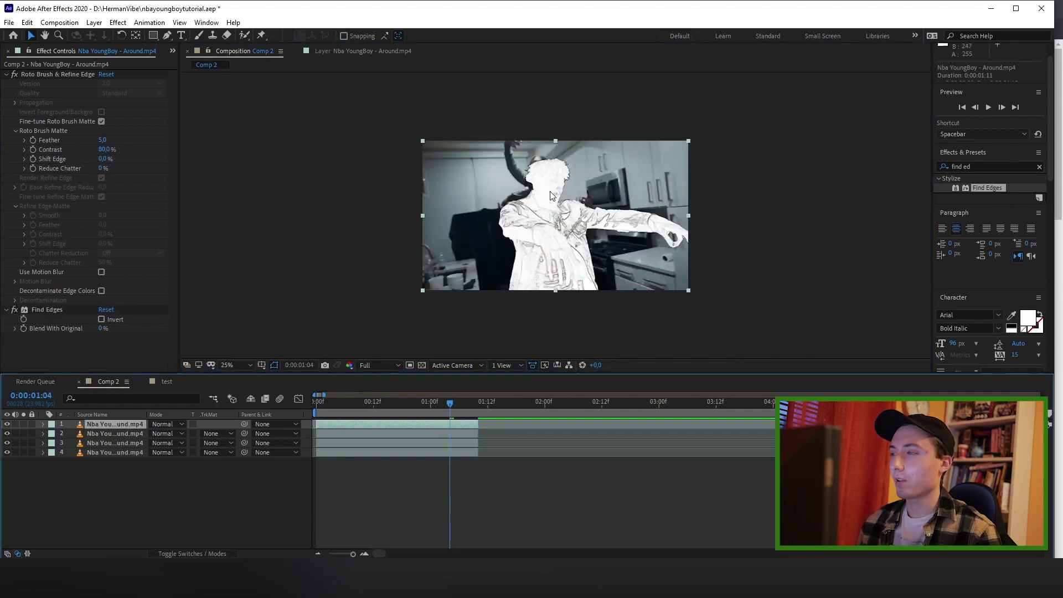
{"action": "left_click", "coordinate": [101, 320]}
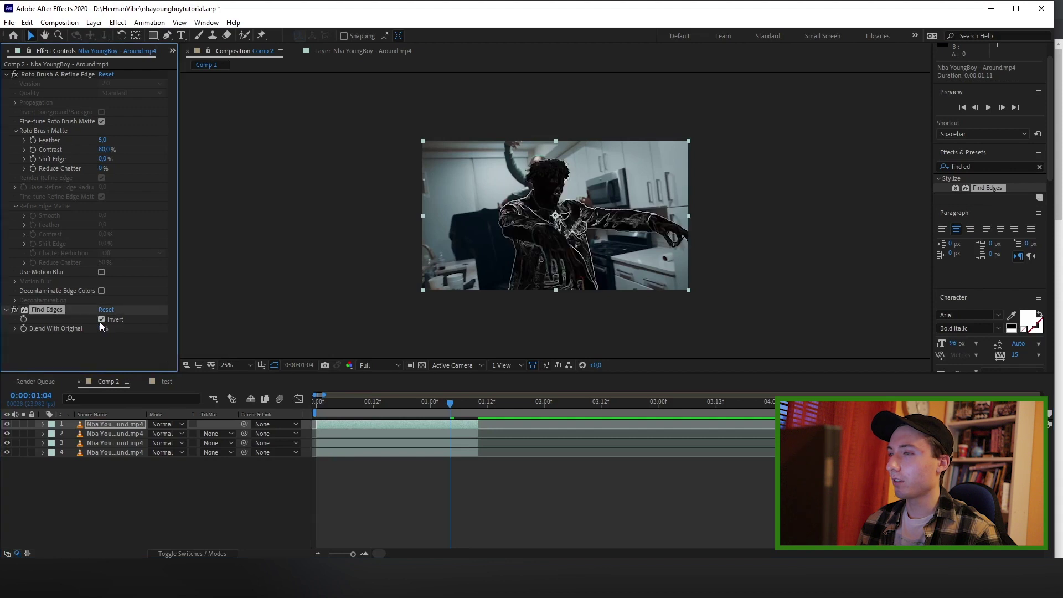
Add S_CloudsPsyko to the top layer with Combine set to Mult and Frequency 0.31
{"action": "left_click", "coordinate": [953, 167]}
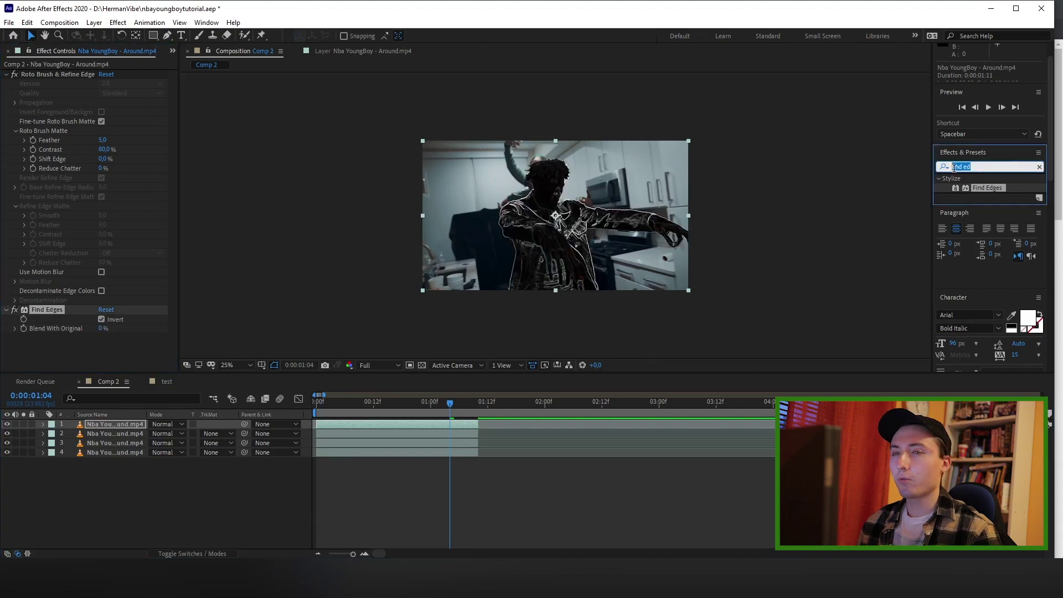
{"action": "type", "text": "s_cloudsp"}
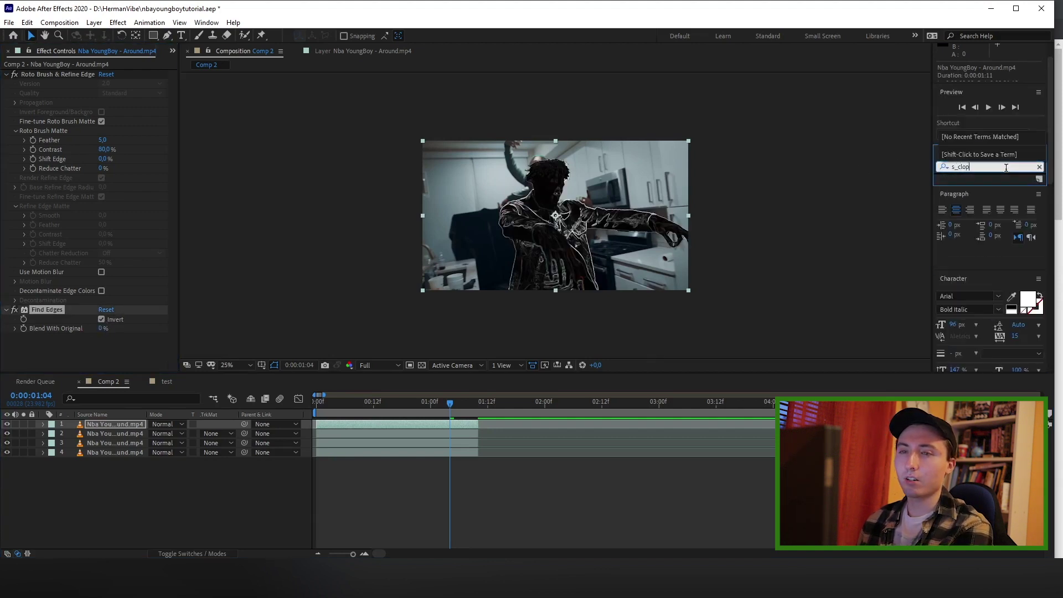
{"action": "type", "text": "s"}
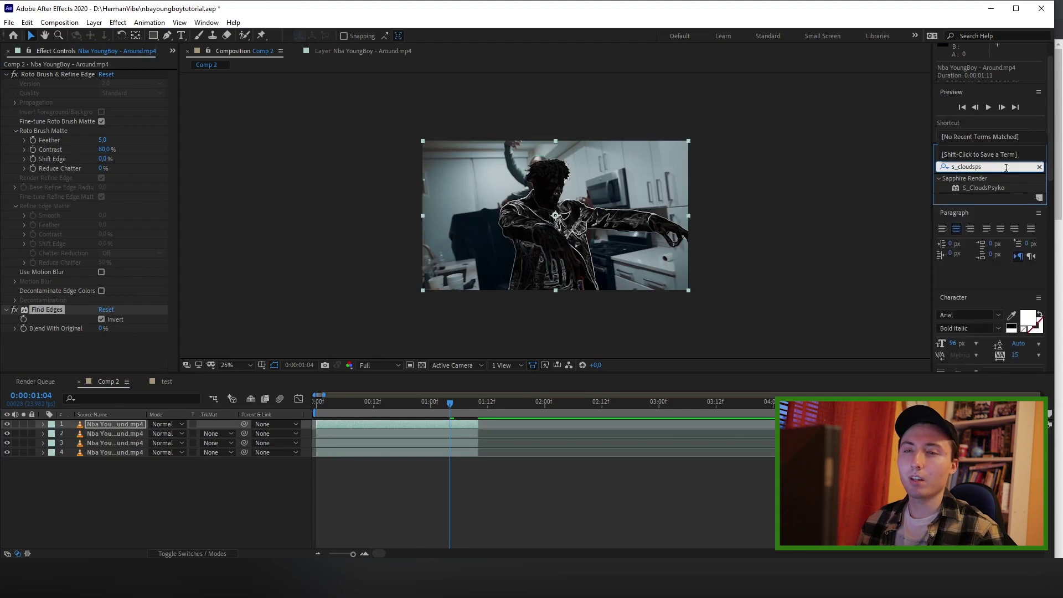
{"action": "left_click_drag", "start_coordinate": [983, 188], "coordinate": [722, 304]}
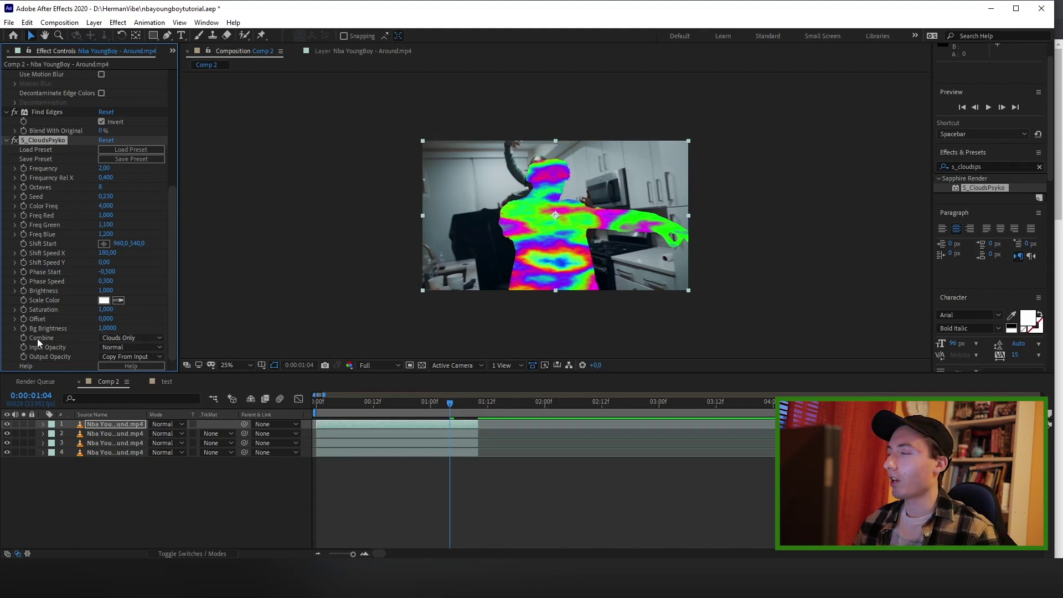
{"action": "left_click", "coordinate": [126, 345]}
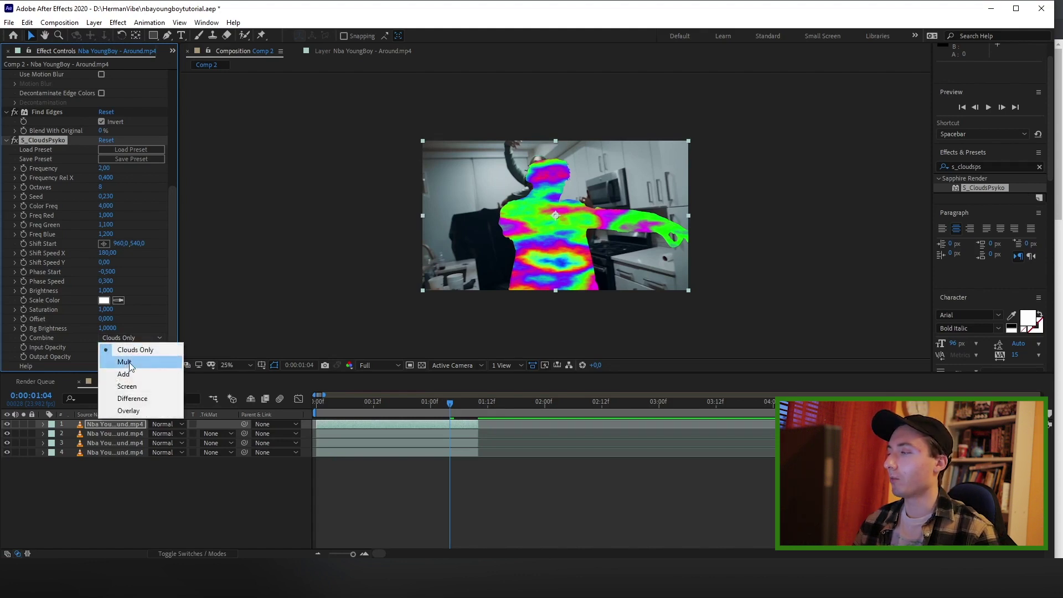
{"action": "left_click", "coordinate": [129, 362]}
{"action": "left_click_drag", "start_coordinate": [104, 168], "coordinate": [96, 174]}
{"action": "key", "text": "period"}
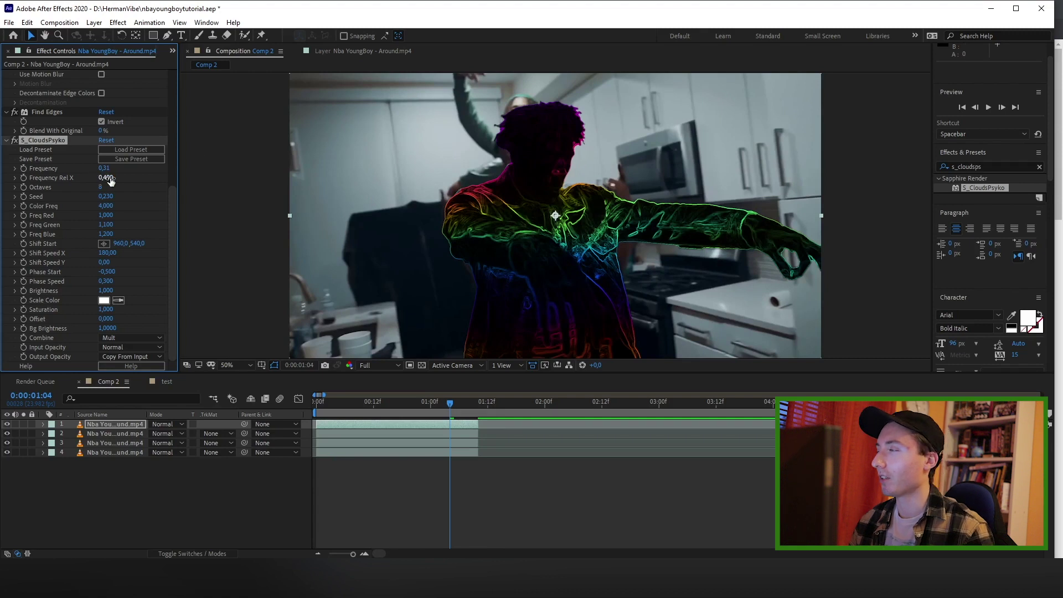
Add Levels to the top layer with Gamma 1.99 and Input Black 60
{"action": "key", "text": "comma"}
{"action": "left_click", "coordinate": [970, 167]}
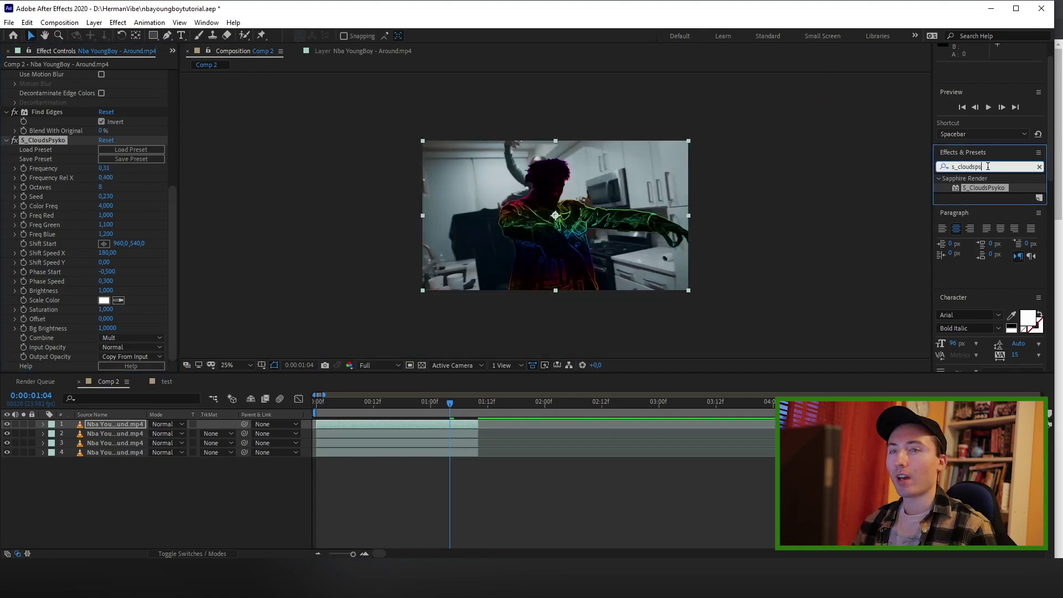
{"action": "type", "text": "levels"}
{"action": "left_click_drag", "start_coordinate": [981, 234], "coordinate": [114, 424]}
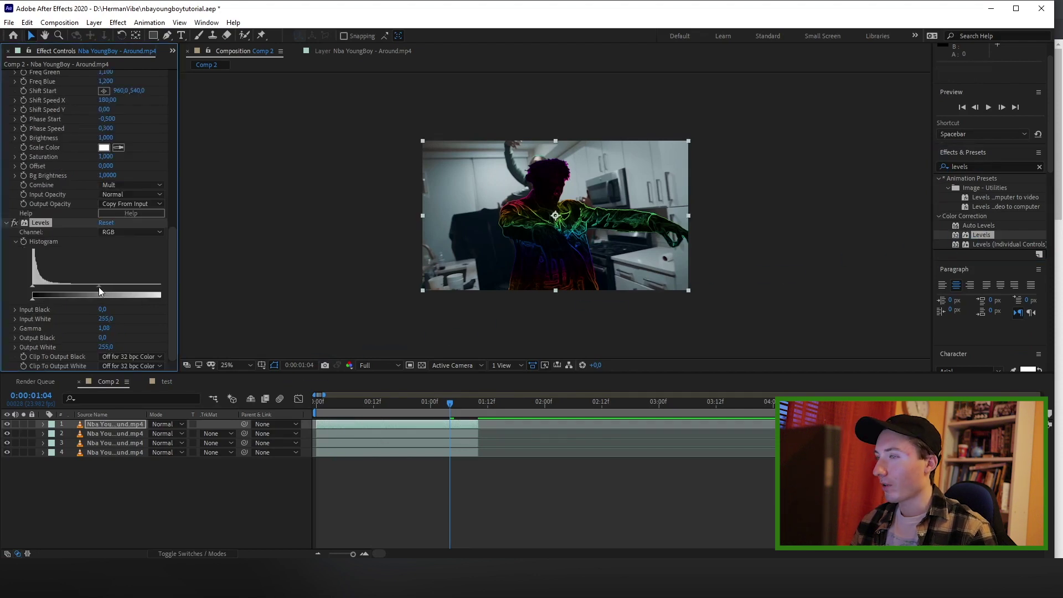
{"action": "left_click_drag", "start_coordinate": [98, 287], "coordinate": [82, 288]}
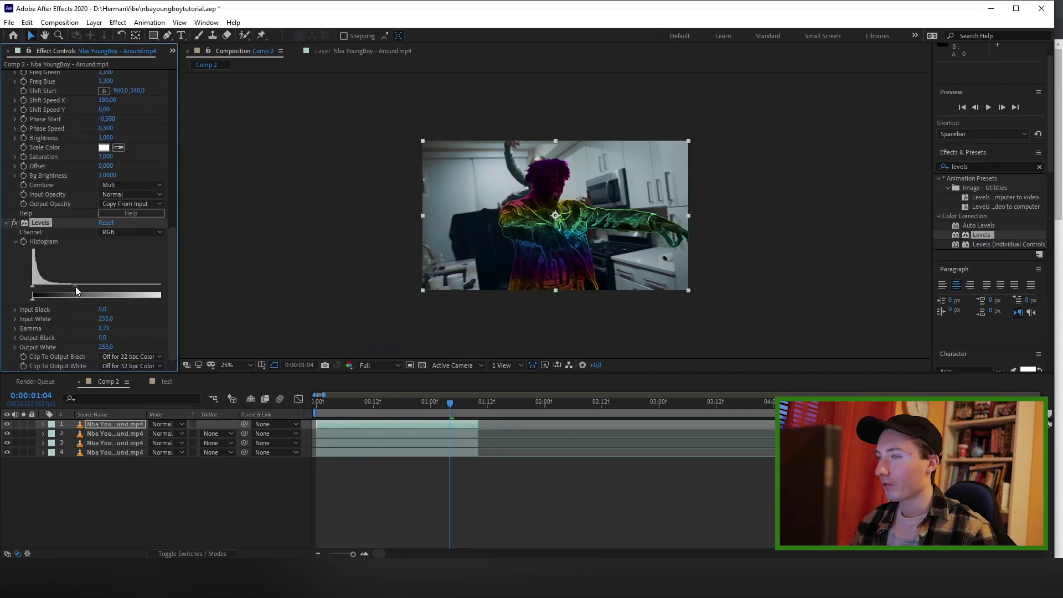
{"action": "left_click_drag", "start_coordinate": [33, 286], "coordinate": [49, 290]}
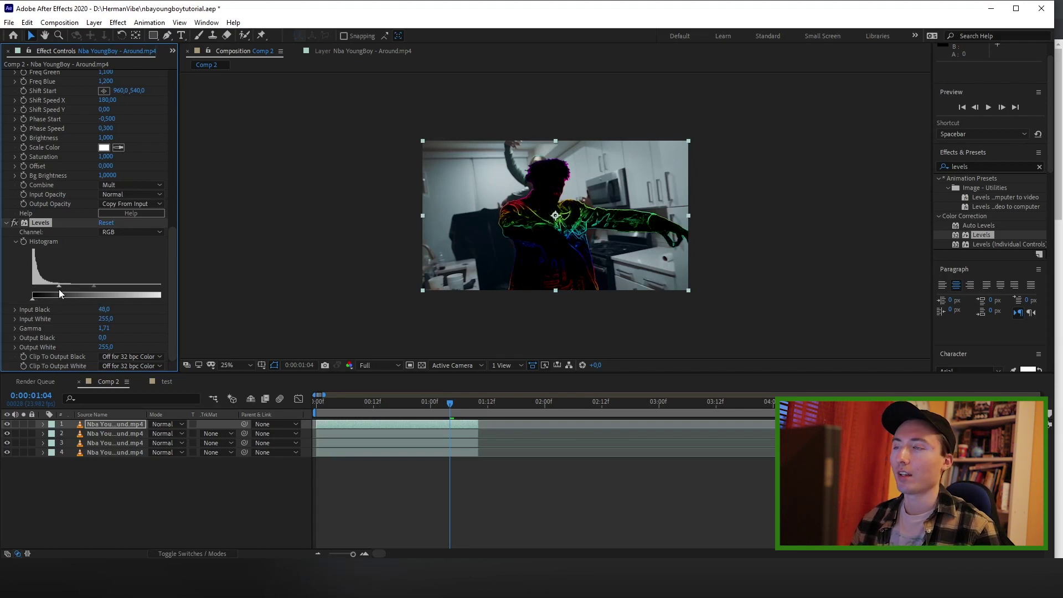
{"action": "left_click_drag", "start_coordinate": [58, 289], "coordinate": [65, 289]}
{"action": "left_click", "coordinate": [938, 166]}
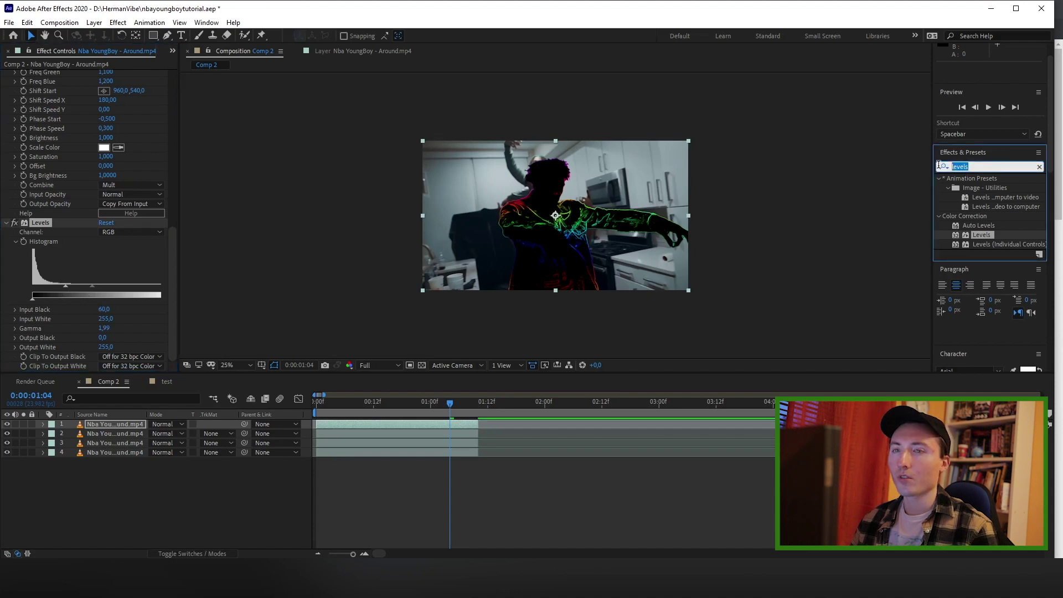
Apply S_Glow to the top layer with Glow Width 60 and Brightness 2.5
{"action": "type", "text": "glow"}
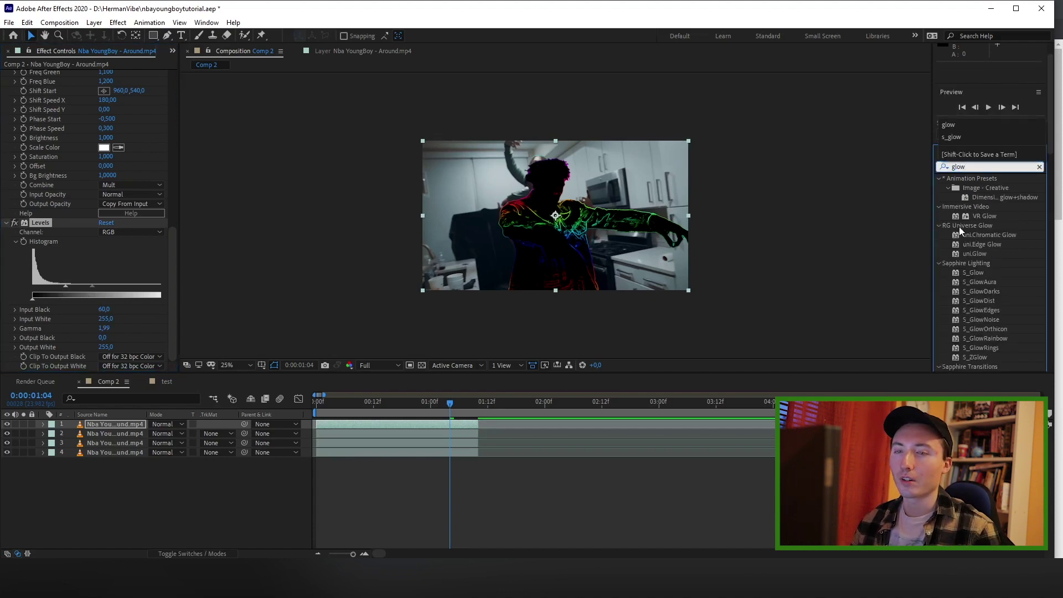
{"action": "left_click", "coordinate": [975, 273]}
{"action": "left_click_drag", "start_coordinate": [975, 271], "coordinate": [122, 420]}
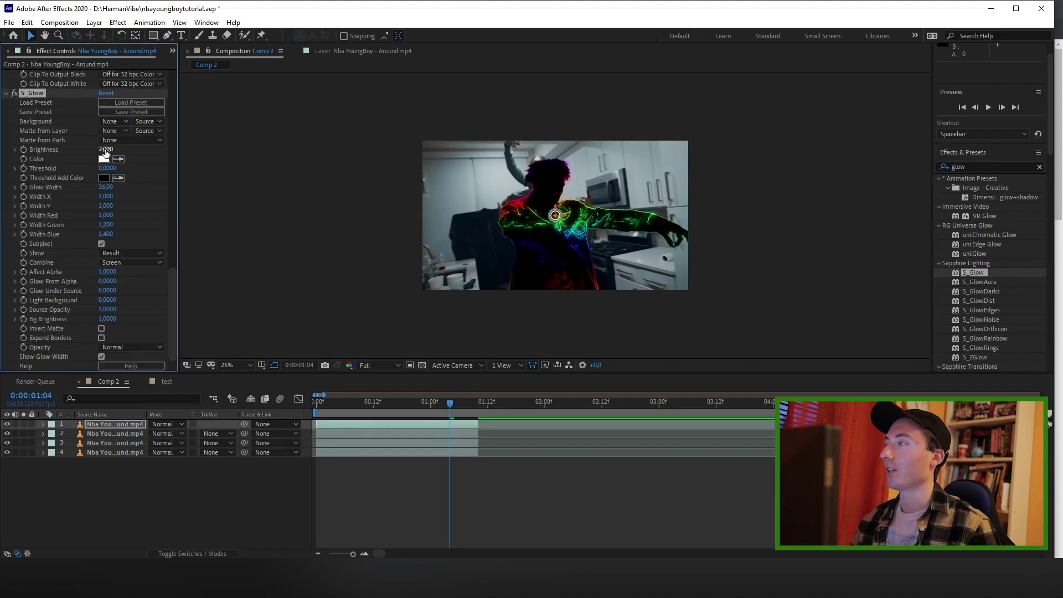
{"action": "left_click_drag", "start_coordinate": [105, 151], "coordinate": [136, 152]}
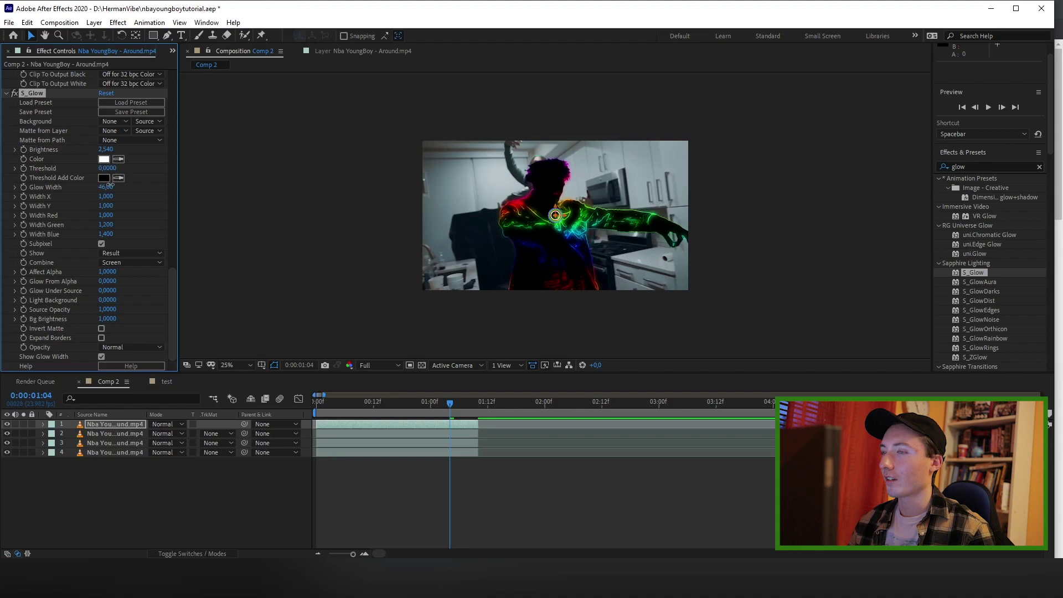
{"action": "left_click_drag", "start_coordinate": [105, 187], "coordinate": [115, 184]}
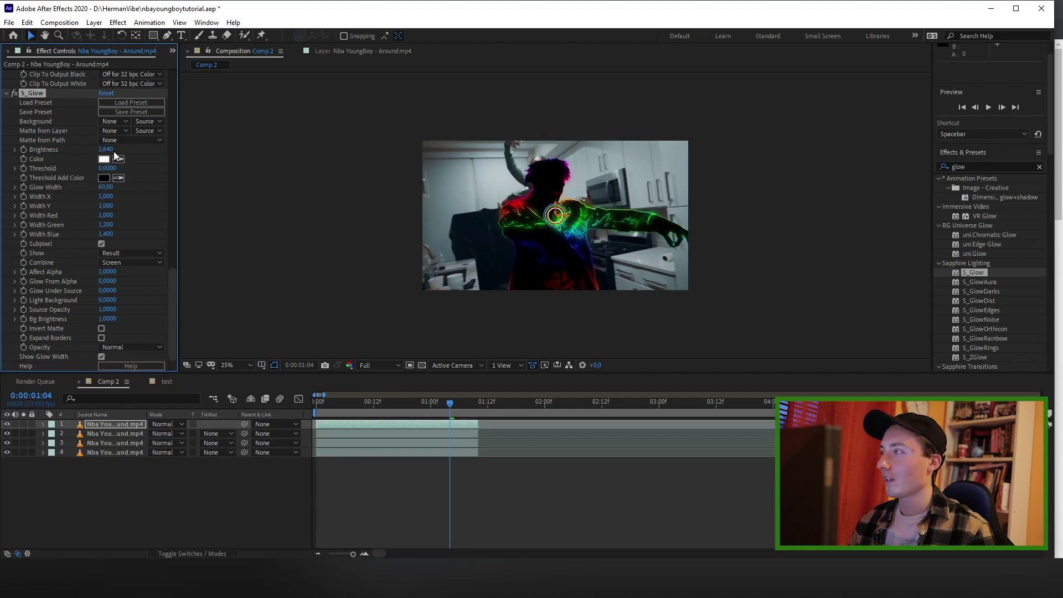
{"action": "left_click", "coordinate": [114, 152]}
{"action": "type", "text": "2,5"}
{"action": "key", "text": "Return"}
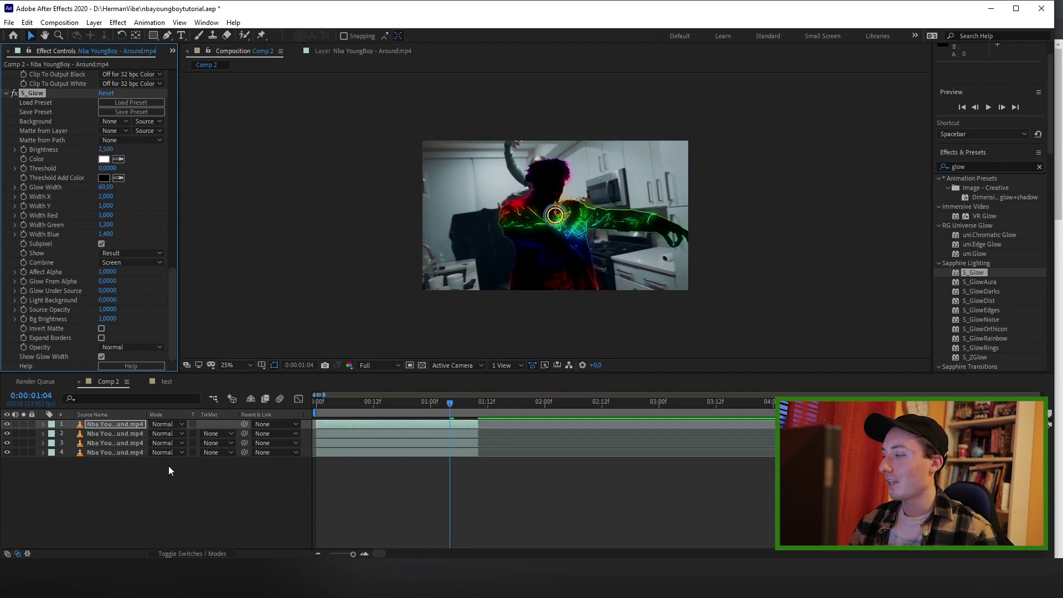
Show the Modes column and set layer 1's blending mode to Add
{"action": "left_click", "coordinate": [168, 425]}
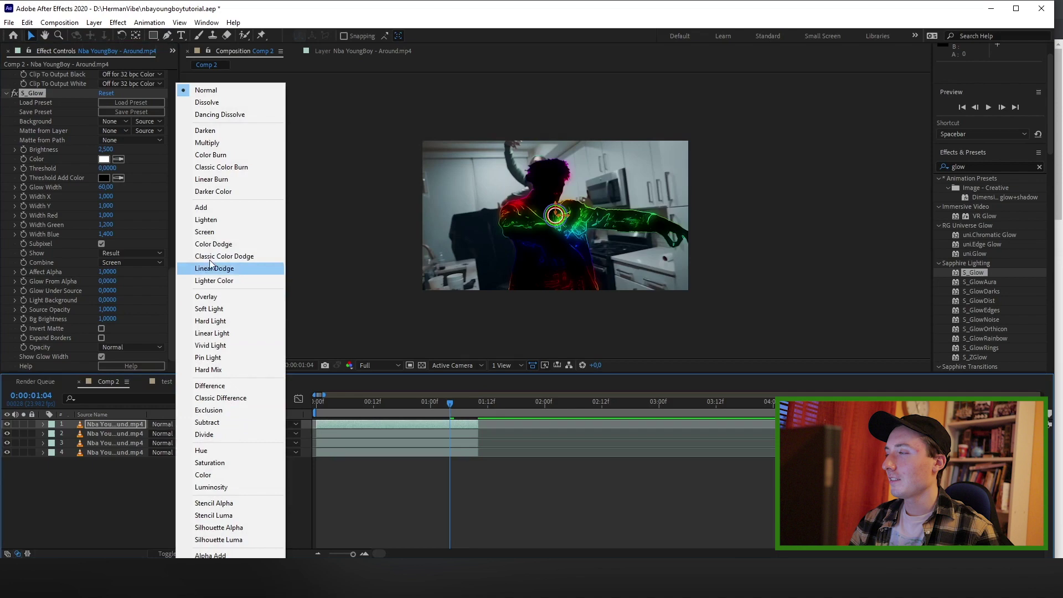
{"action": "left_click", "coordinate": [165, 424]}
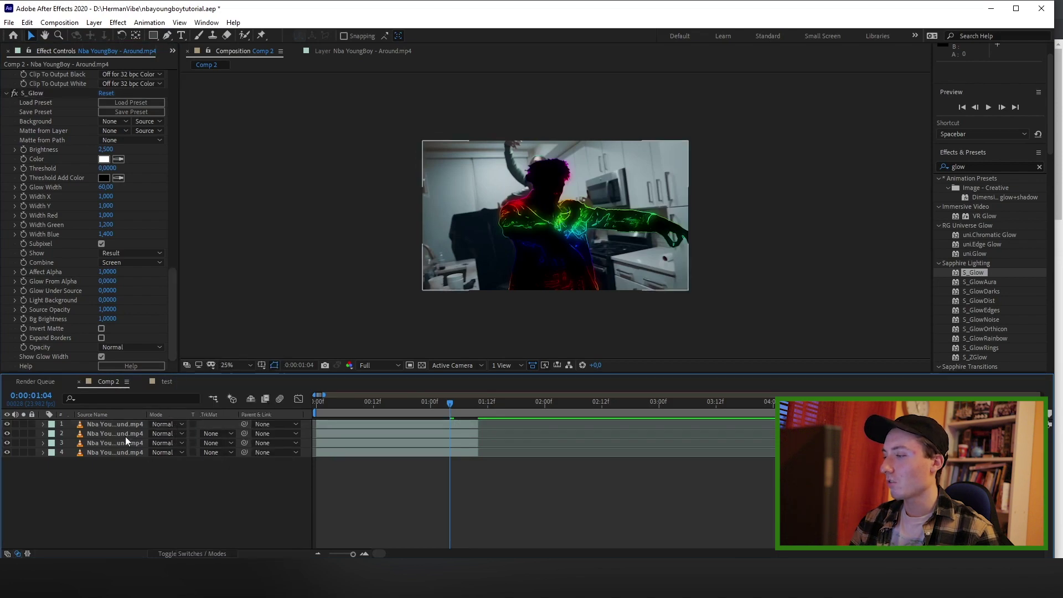
{"action": "left_click", "coordinate": [191, 553]}
{"action": "left_click", "coordinate": [184, 553]}
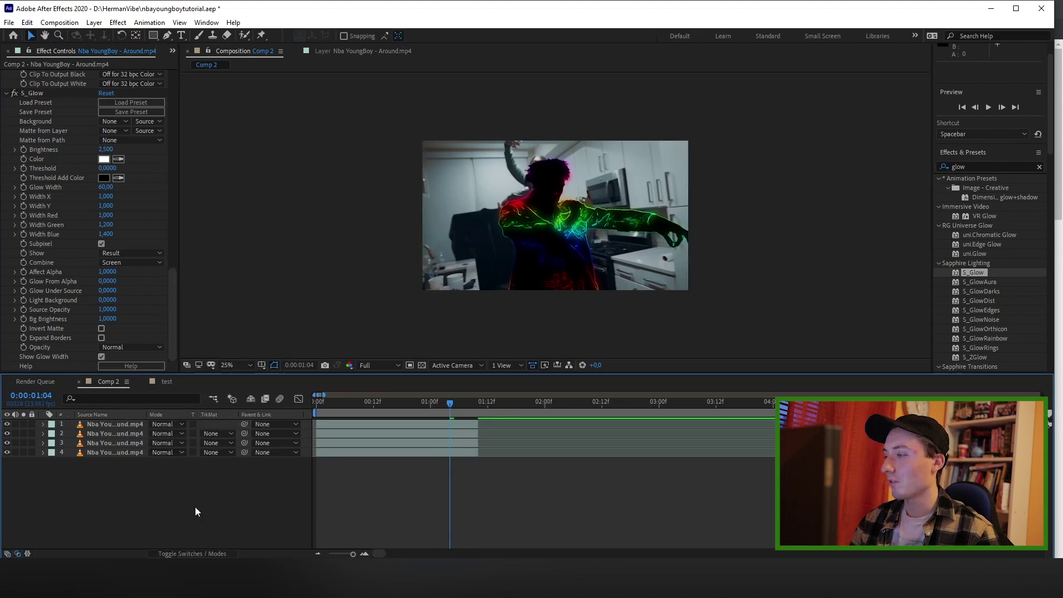
{"action": "left_click", "coordinate": [169, 423]}
{"action": "left_click", "coordinate": [215, 208]}
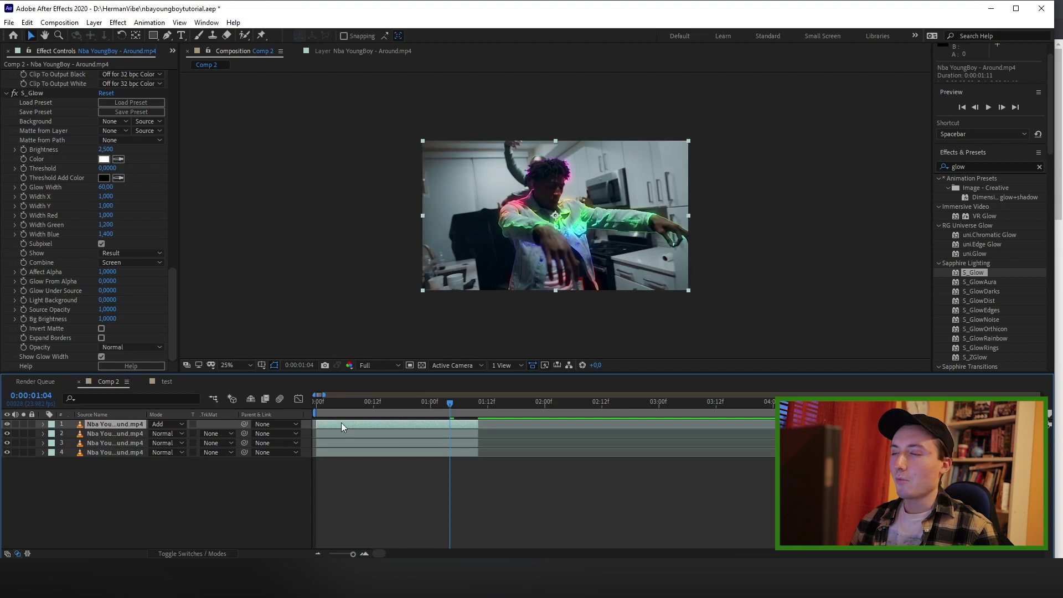
Copy the S_CloudsPsyko effect from layer 1 and paste it onto layer 3
{"action": "left_click", "coordinate": [132, 434]}
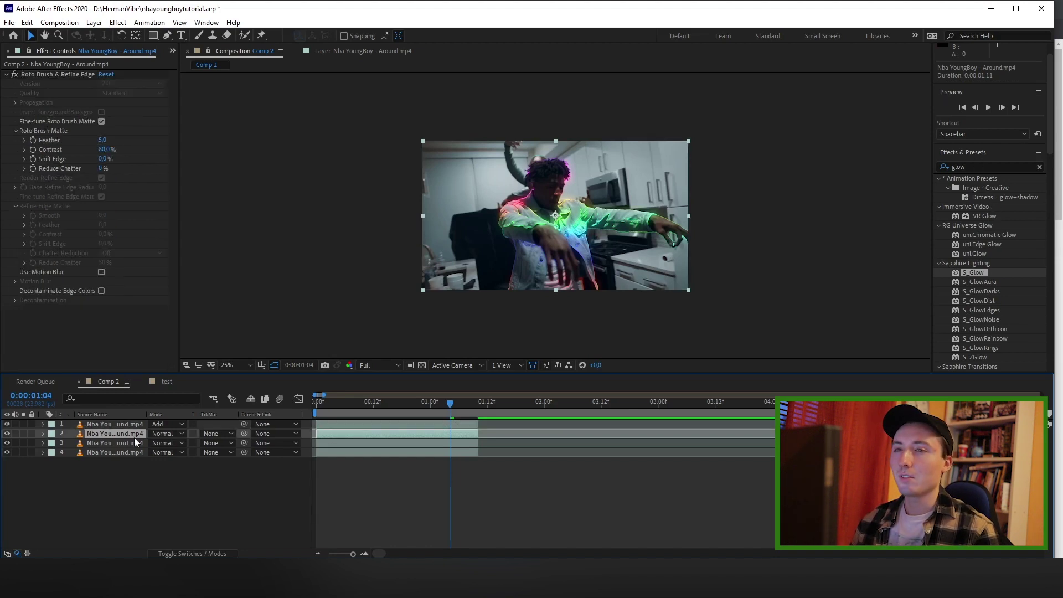
{"action": "left_click", "coordinate": [127, 445]}
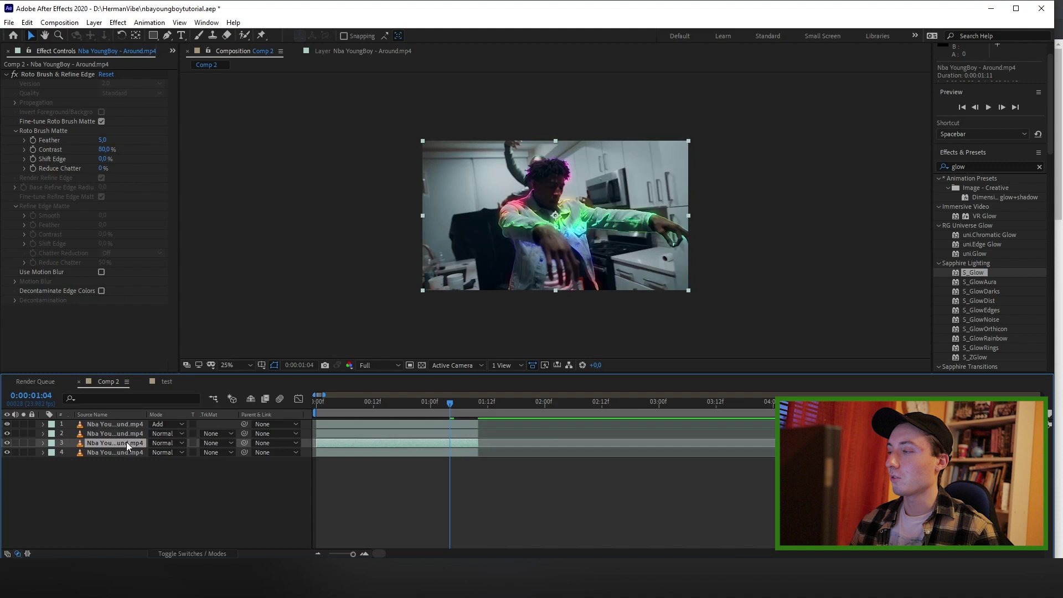
{"action": "left_click", "coordinate": [133, 425]}
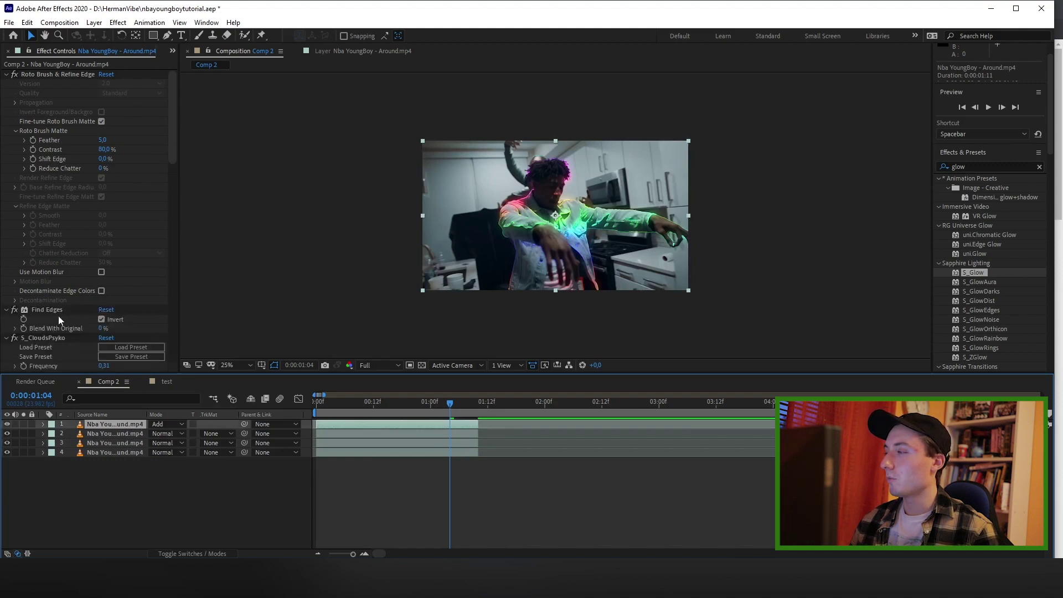
{"action": "scroll", "coordinate": [173, 166], "scroll_direction": "down", "scroll_amount": 5}
{"action": "left_click", "coordinate": [42, 234]}
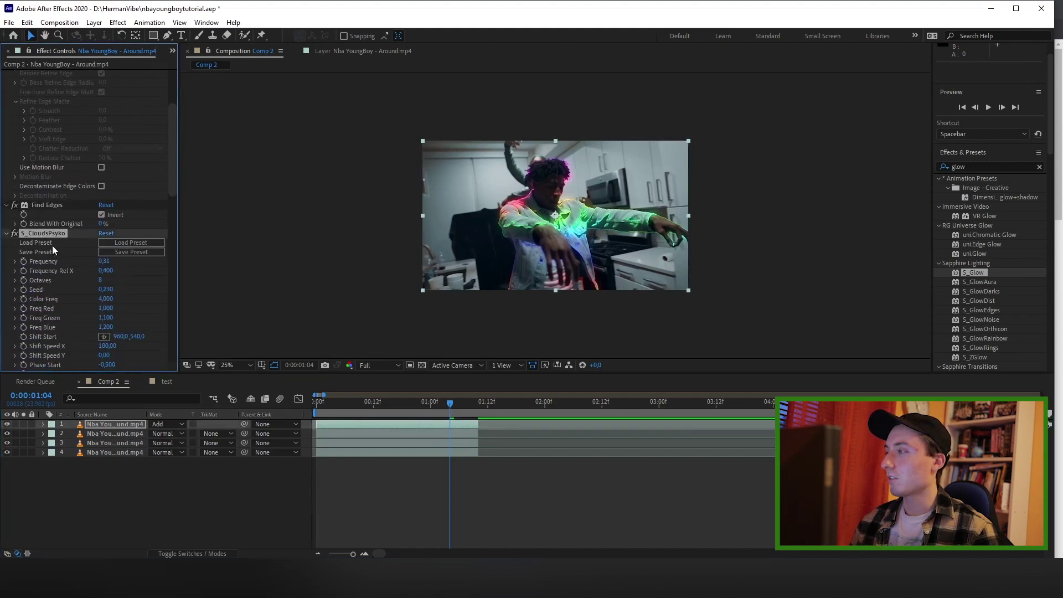
{"action": "left_click", "coordinate": [124, 444]}
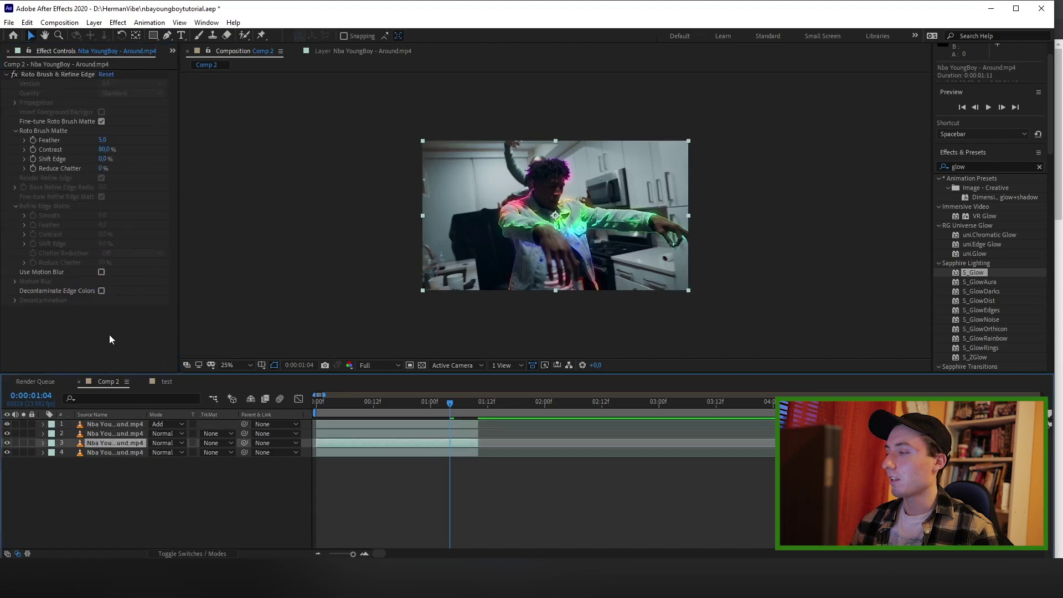
{"action": "key", "text": "ctrl+v"}
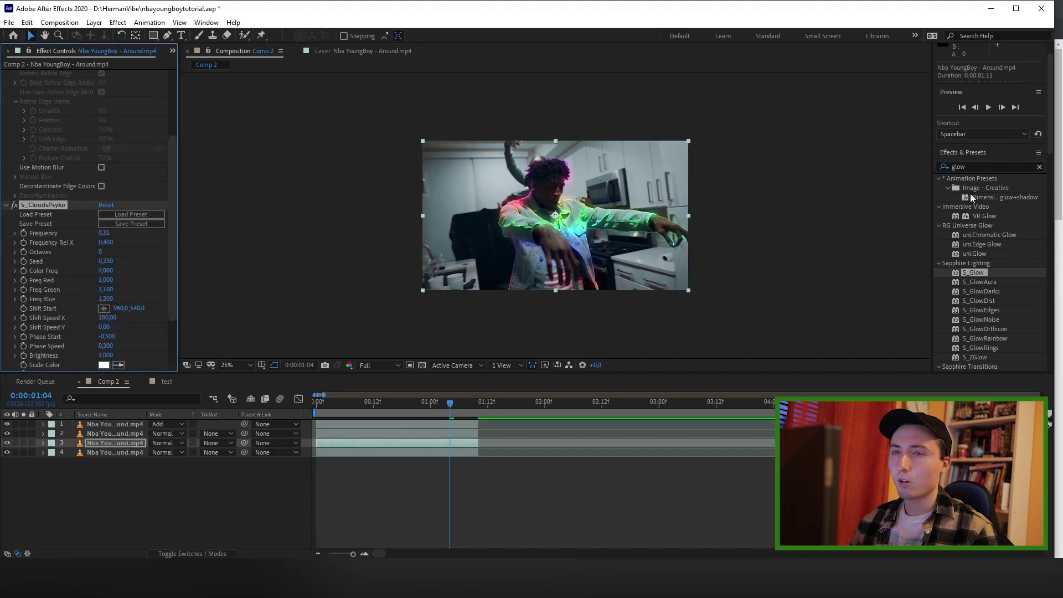
Apply Turbulent Displace to layer 3 and set its Complexity to 8
{"action": "left_click", "coordinate": [983, 166]}
{"action": "type", "text": "turbul"}
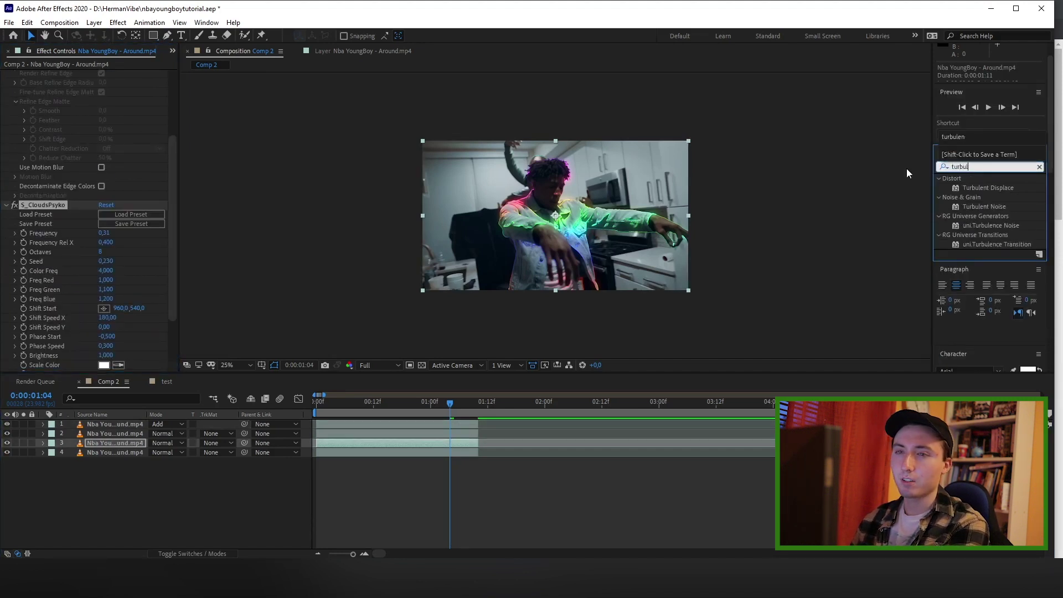
{"action": "type", "text": "ent"}
{"action": "left_click_drag", "start_coordinate": [988, 188], "coordinate": [192, 274]}
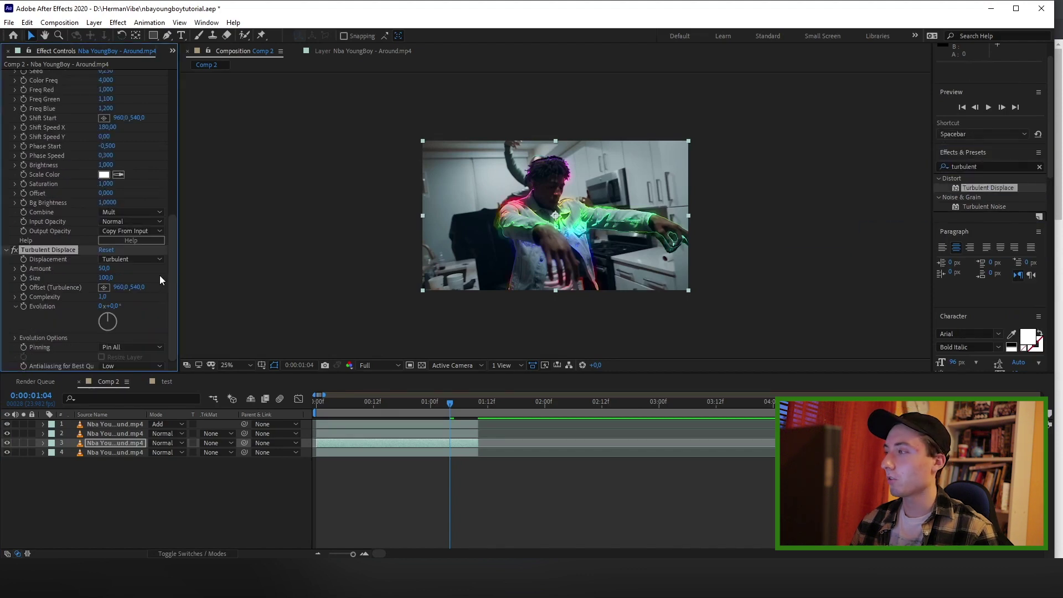
{"action": "left_click_drag", "start_coordinate": [106, 270], "coordinate": [118, 271]}
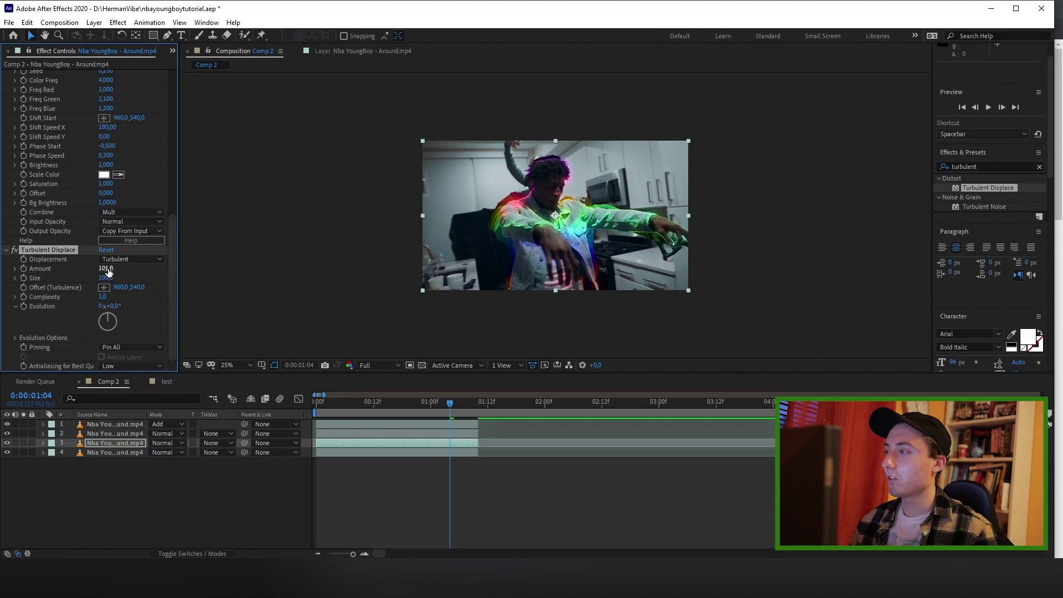
{"action": "left_click_drag", "start_coordinate": [106, 269], "coordinate": [108, 272]}
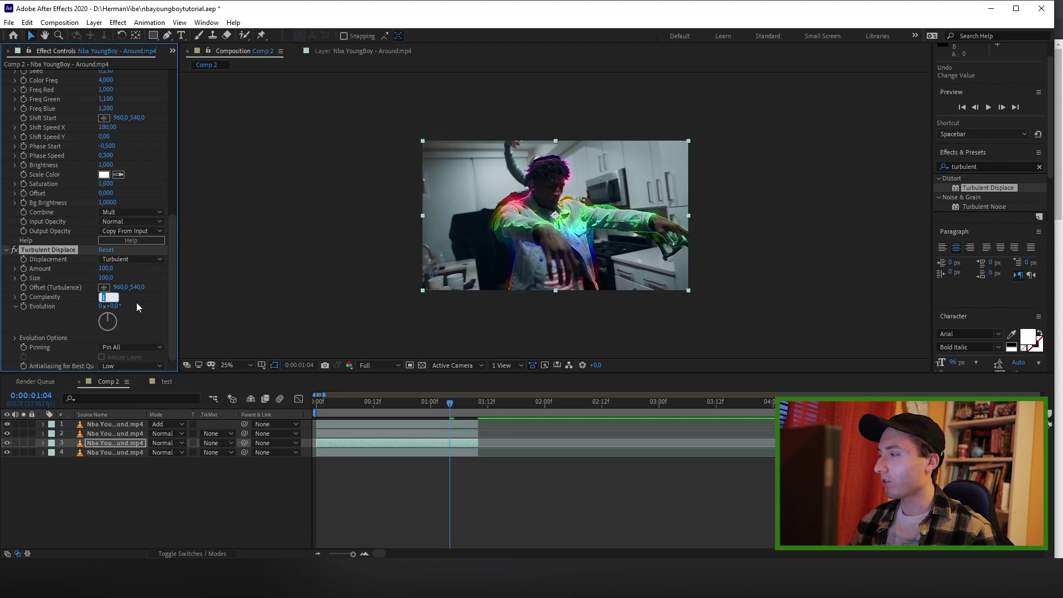
{"action": "type", "text": "8,4"}
{"action": "key", "text": "Return"}
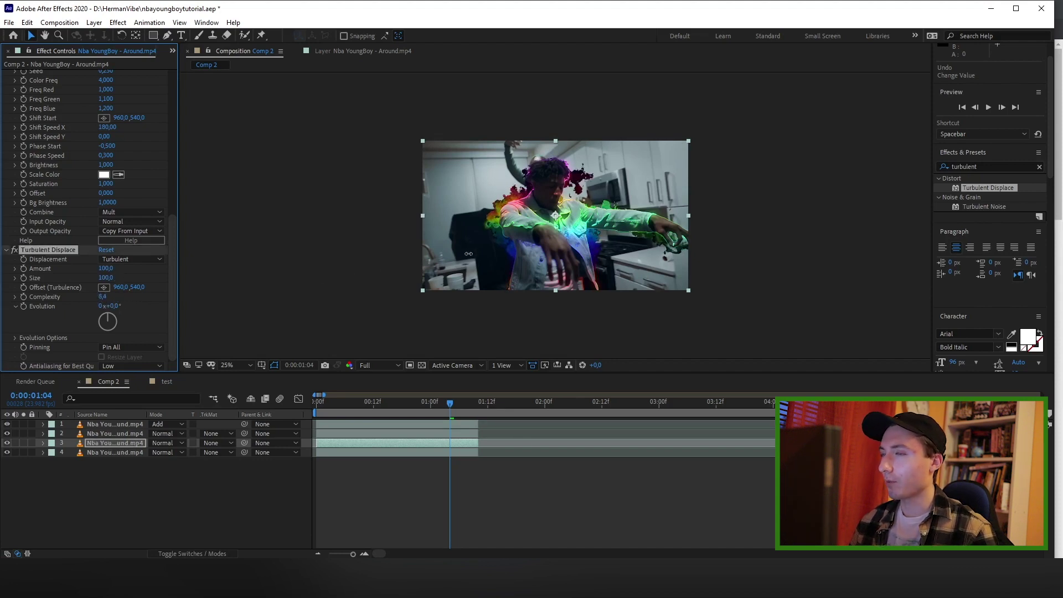
{"action": "mouse_move", "coordinate": [468, 253]}
{"action": "left_mouse_down"}
{"action": "mouse_move", "coordinate": [411, 266]}
{"action": "mouse_move", "coordinate": [449, 259]}
{"action": "left_mouse_up"}
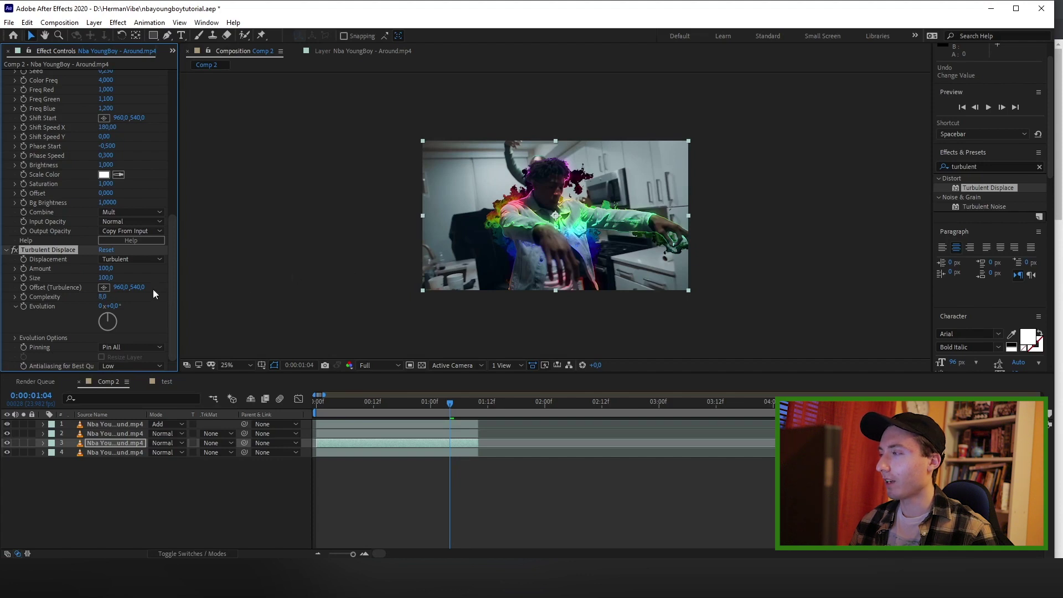
{"action": "left_click_drag", "start_coordinate": [105, 268], "coordinate": [85, 271]}
Keyframe Turbulent Displace Evolution from the first frame and lower Amount to 40
{"action": "left_click", "coordinate": [321, 410]}
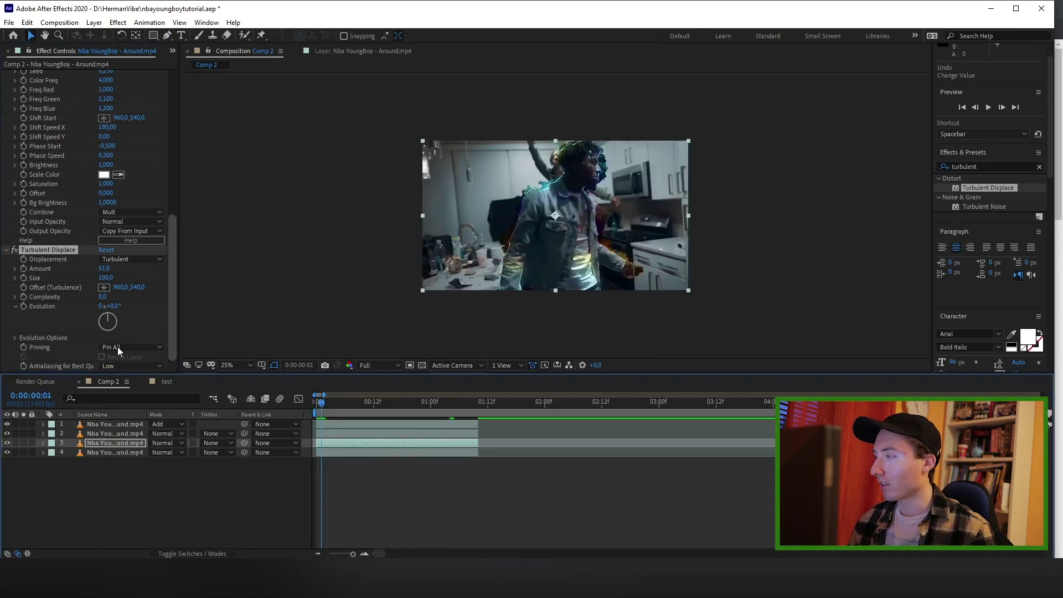
{"action": "left_click", "coordinate": [24, 307]}
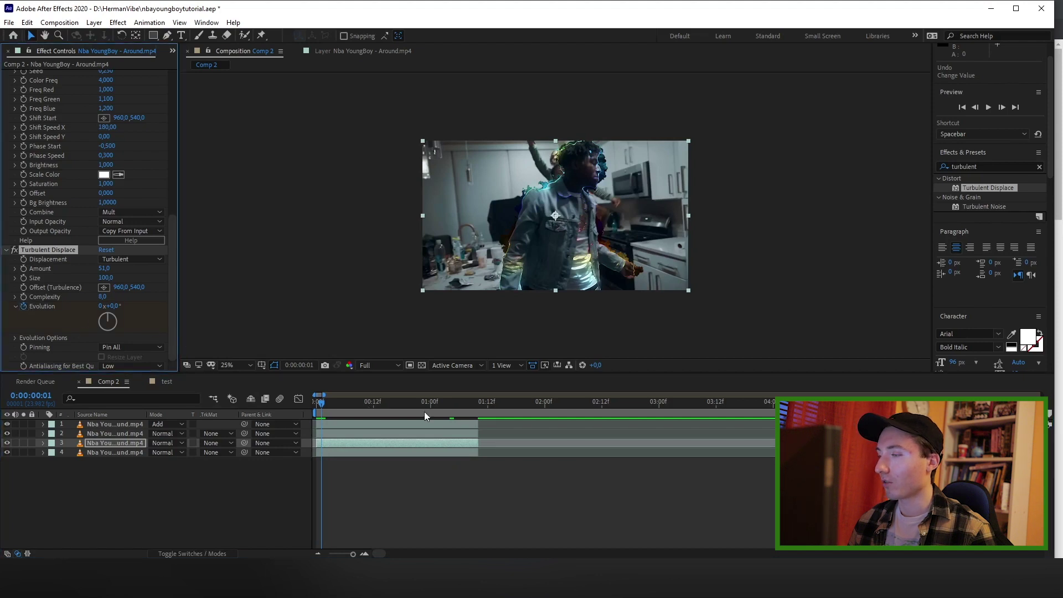
{"action": "left_click_drag", "start_coordinate": [424, 411], "coordinate": [471, 407]}
{"action": "left_click", "coordinate": [75, 323]}
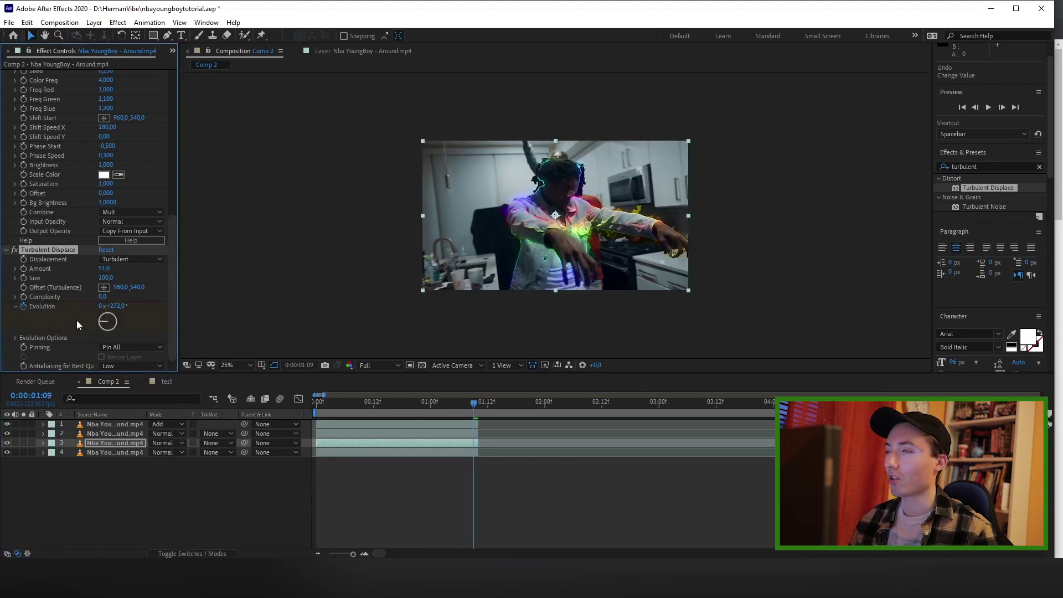
{"action": "left_click_drag", "start_coordinate": [103, 269], "coordinate": [88, 272]}
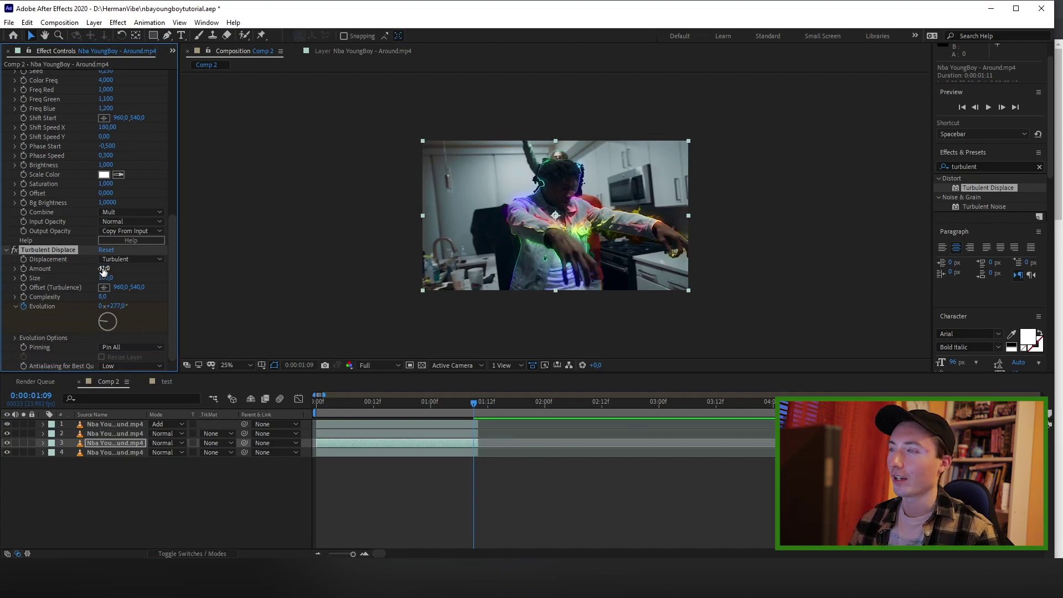
{"action": "left_click_drag", "start_coordinate": [103, 271], "coordinate": [99, 271]}
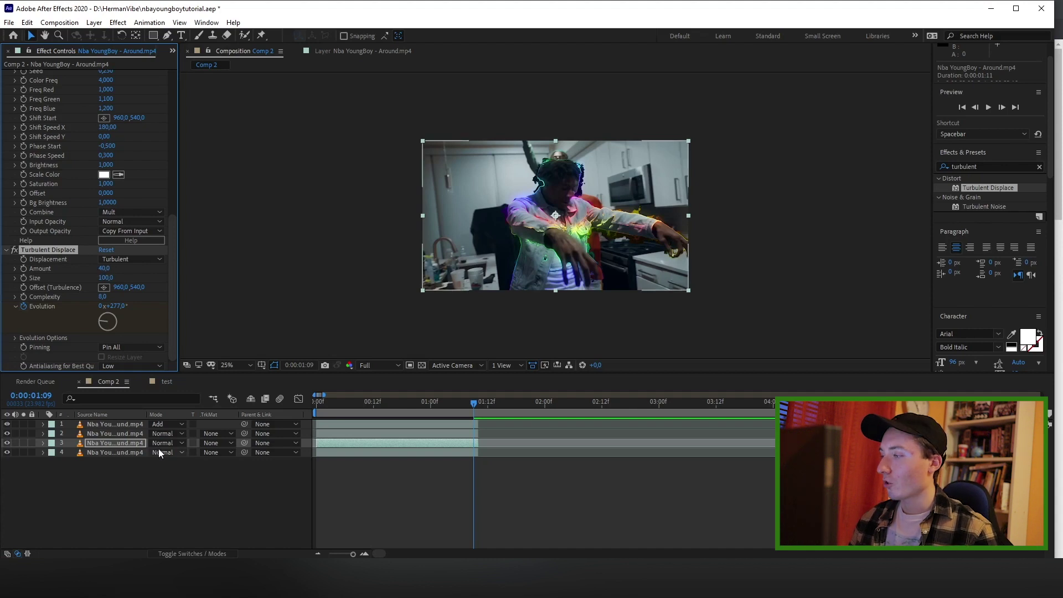
{"action": "left_click", "coordinate": [158, 445]}
Set layer 3 to Add mode and preview the comp from the start
{"action": "left_click", "coordinate": [231, 210]}
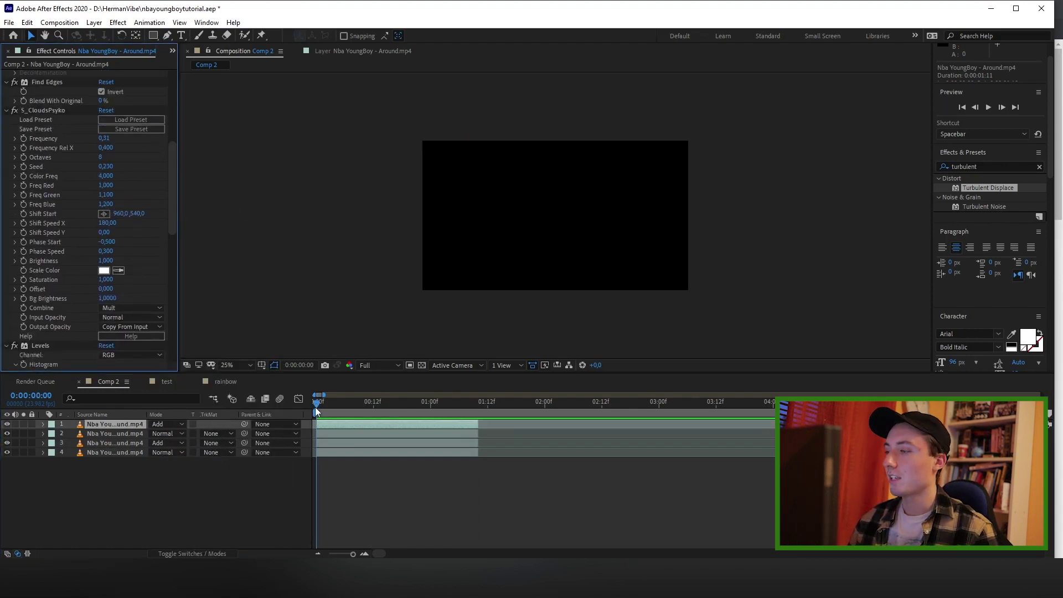
{"action": "left_click", "coordinate": [315, 407]}
{"action": "key", "text": "space"}
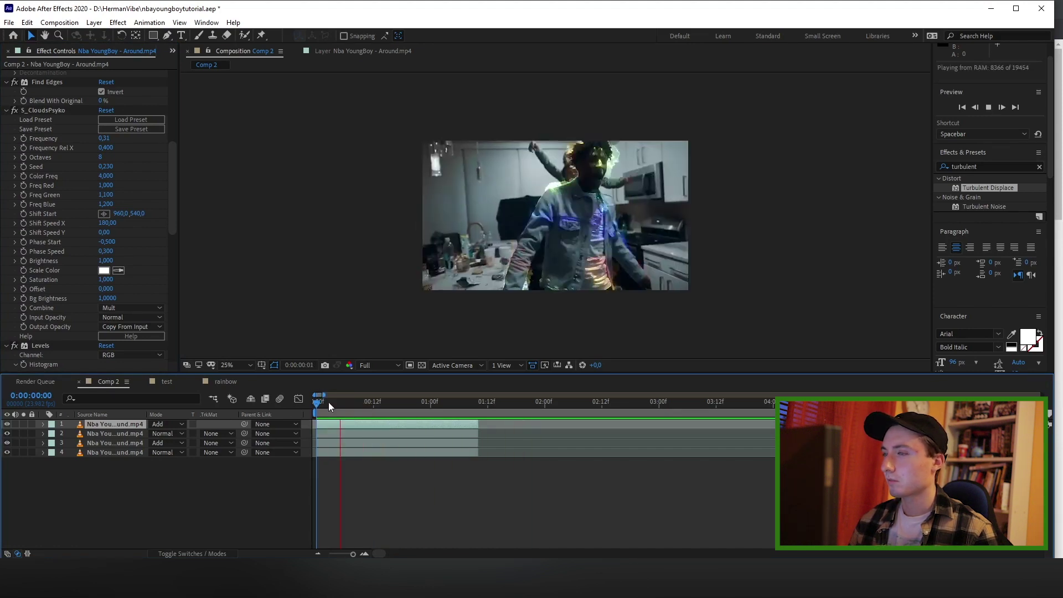
{"action": "scroll", "coordinate": [105, 287], "scroll_direction": "down", "scroll_amount": 4}
{"action": "left_click", "coordinate": [105, 287]}
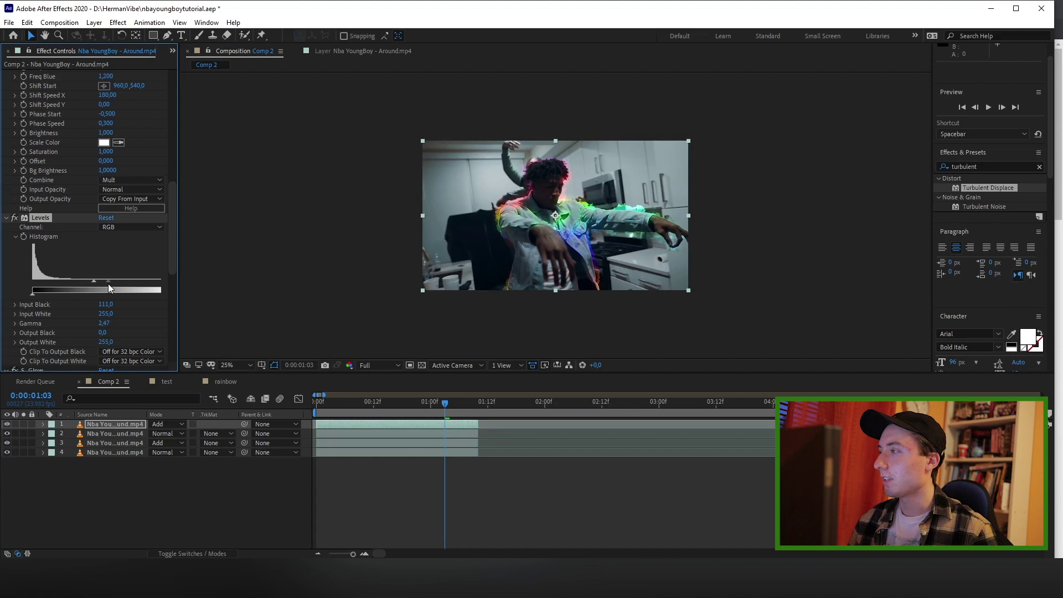
Retune layer 1's Levels to Input Black 32 and Gamma 3.07, then replay the comp
{"action": "left_click_drag", "start_coordinate": [108, 284], "coordinate": [44, 286]}
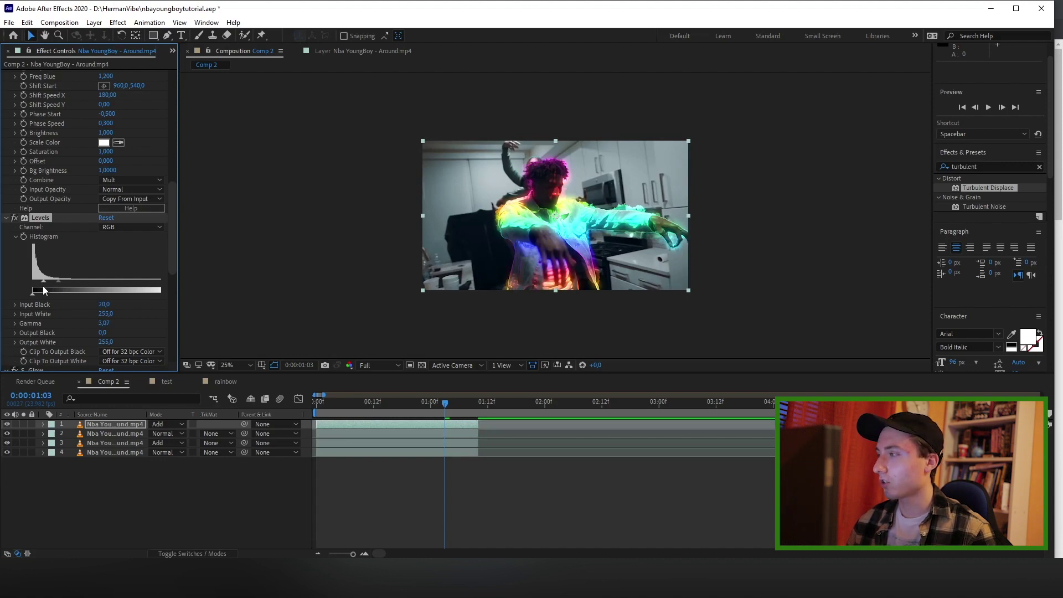
{"action": "left_click_drag", "start_coordinate": [43, 286], "coordinate": [51, 288]}
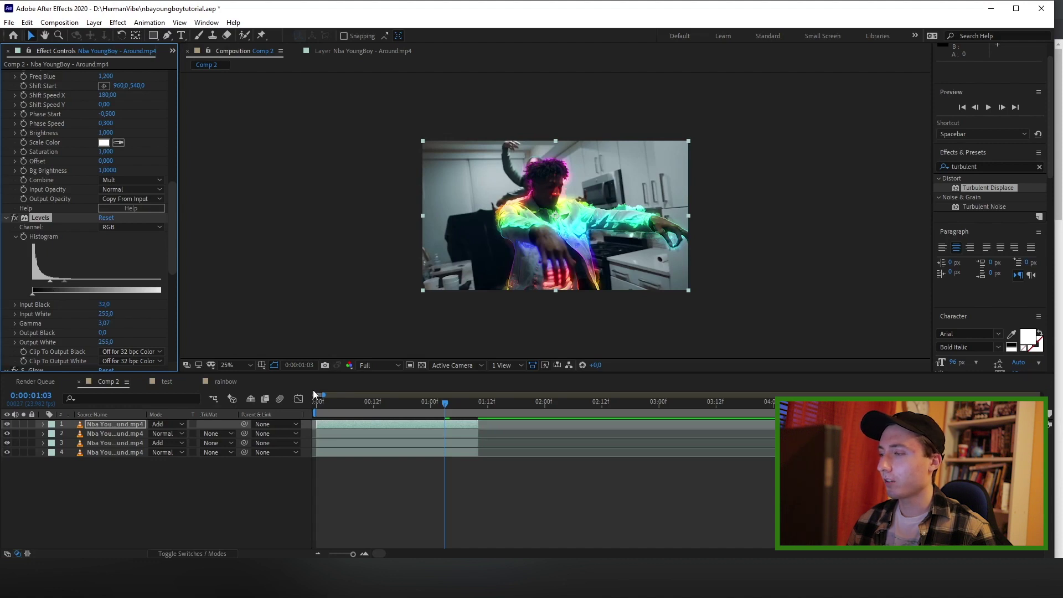
{"action": "left_click", "coordinate": [325, 402]}
{"action": "key", "text": "space"}
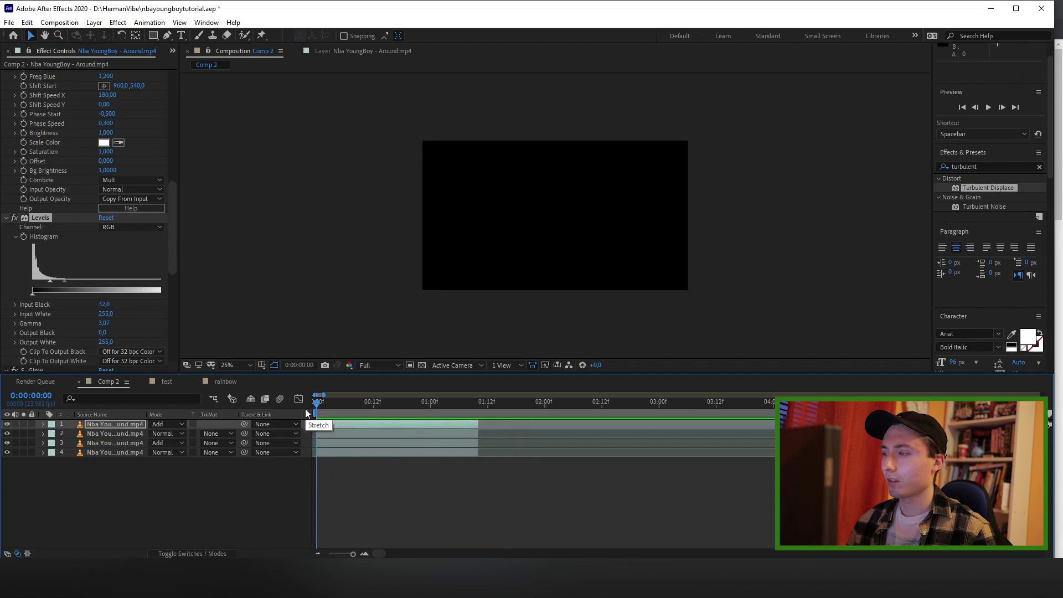
Refine the roto matte with Feather 15, Shift Edge 81% and Reduce Chatter 58%
{"action": "scroll", "coordinate": [534, 175], "scroll_direction": "up", "scroll_amount": 2}
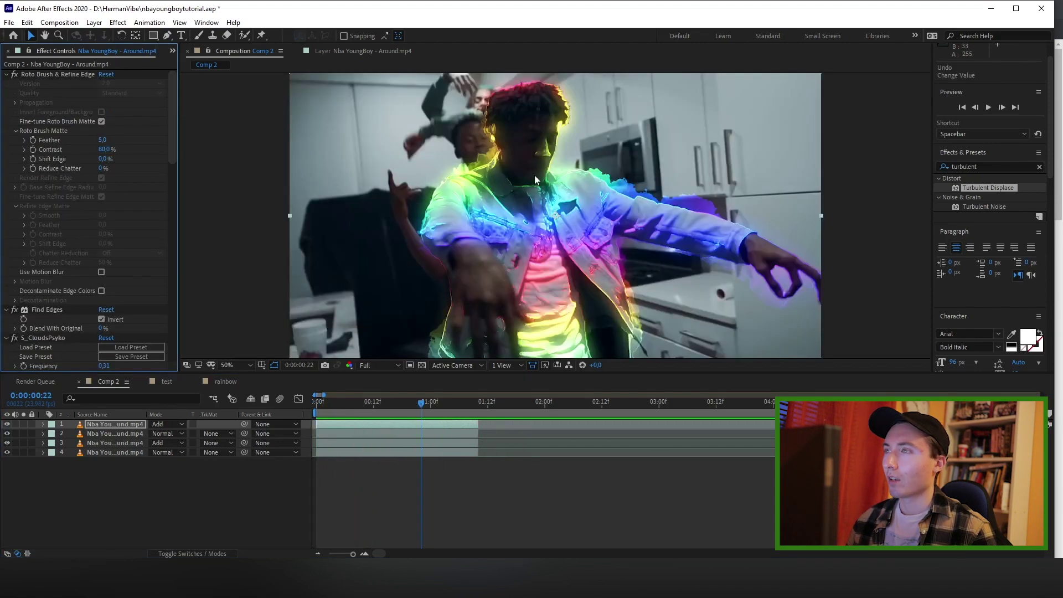
{"action": "key", "text": "space"}
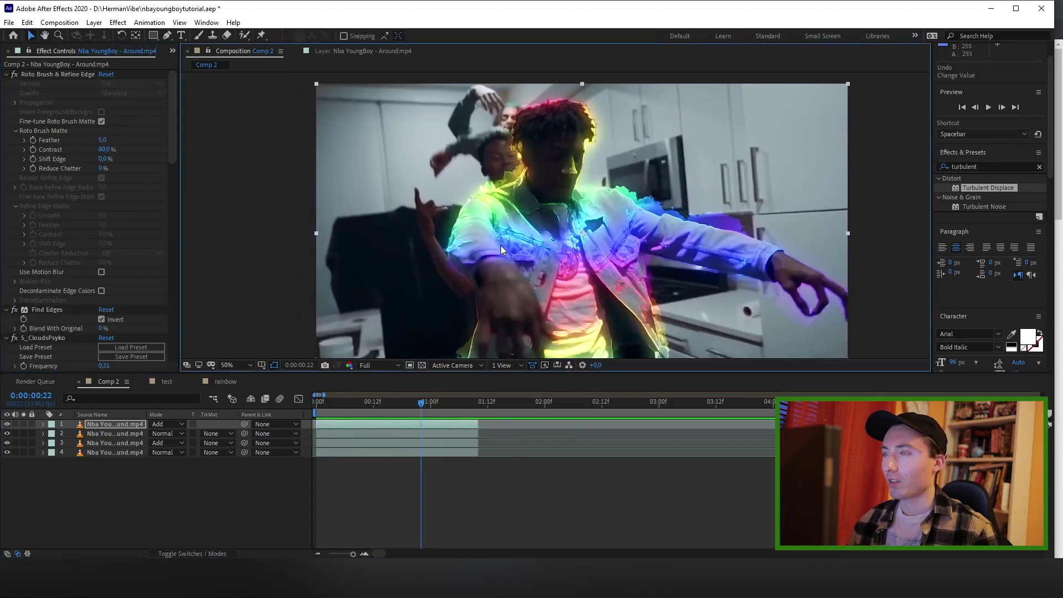
{"action": "scroll", "coordinate": [525, 227], "scroll_direction": "up", "scroll_amount": 2}
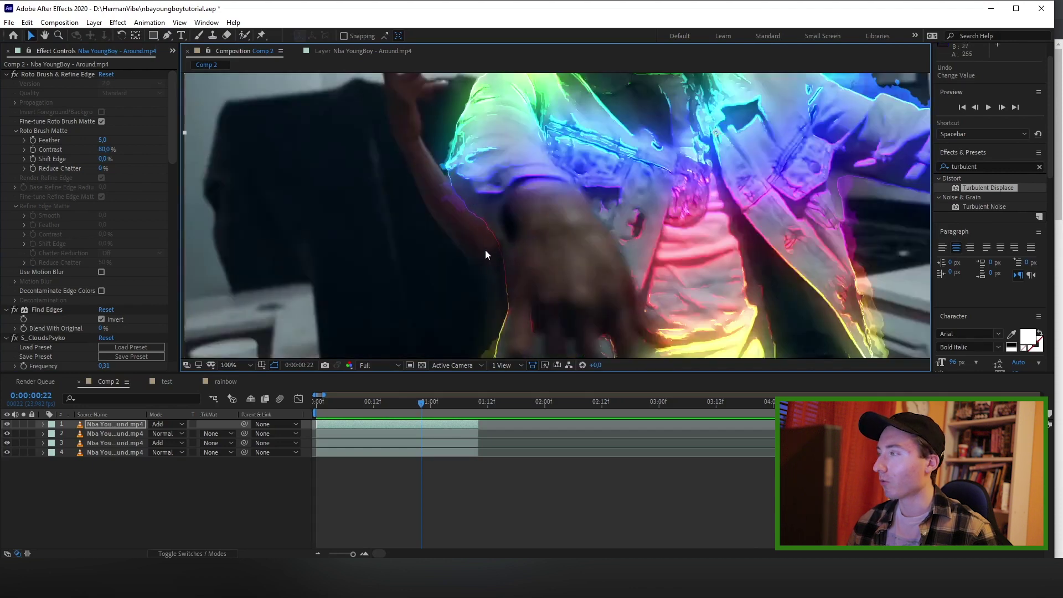
{"action": "scroll", "coordinate": [470, 199], "scroll_direction": "down", "scroll_amount": 1}
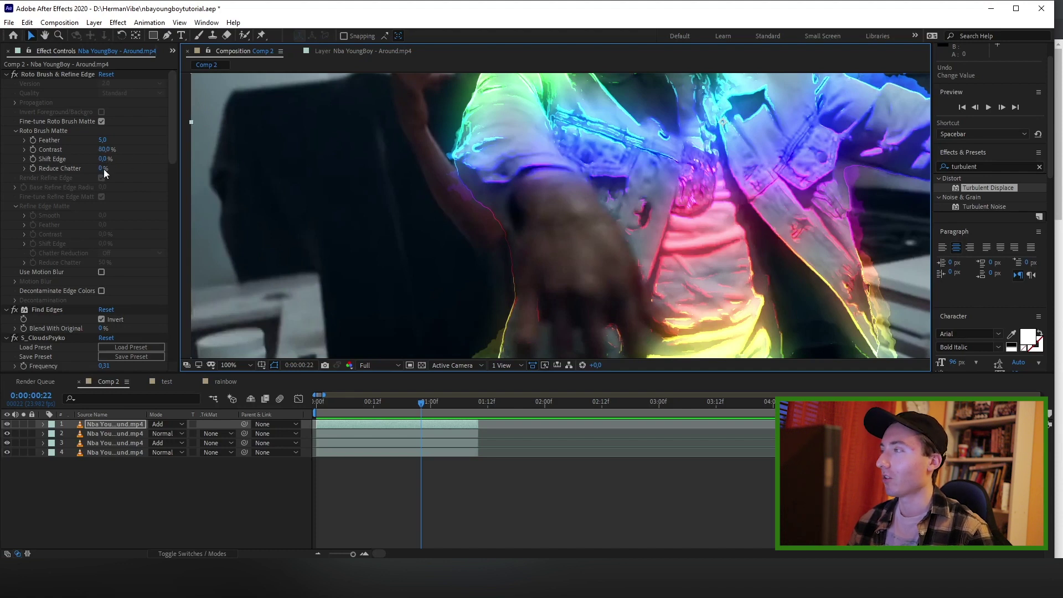
{"action": "left_click_drag", "start_coordinate": [103, 140], "coordinate": [185, 142]}
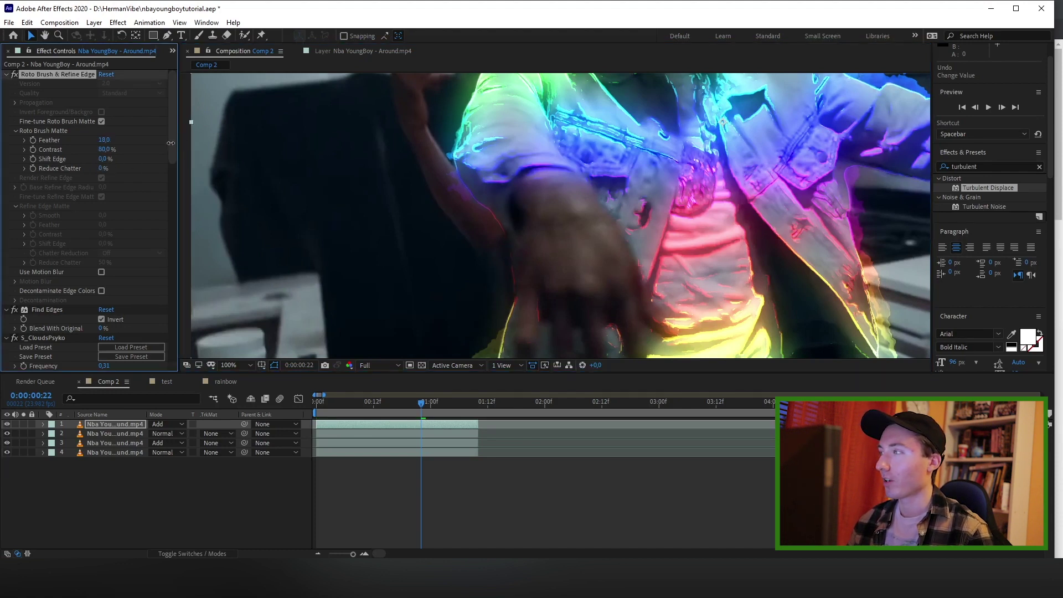
{"action": "left_click", "coordinate": [104, 140]}
{"action": "type", "text": "15"}
{"action": "key", "text": "Return"}
{"action": "left_click_drag", "start_coordinate": [103, 159], "coordinate": [147, 158]}
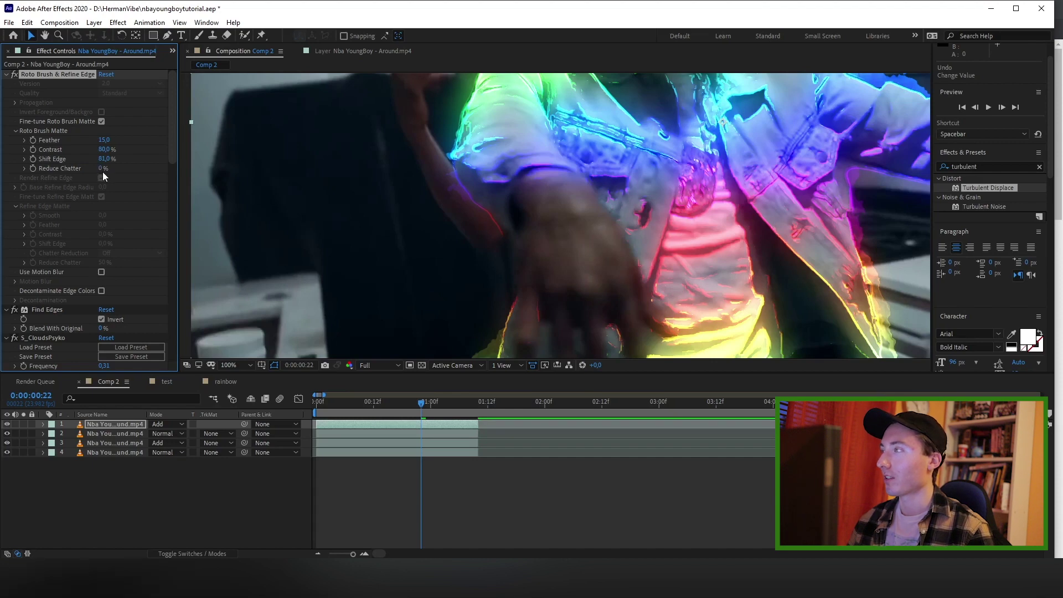
{"action": "left_click_drag", "start_coordinate": [108, 169], "coordinate": [125, 168]}
Preview the glowing clip from the start, then select all four dancer layers
{"action": "scroll", "coordinate": [499, 277], "scroll_direction": "down", "scroll_amount": 2}
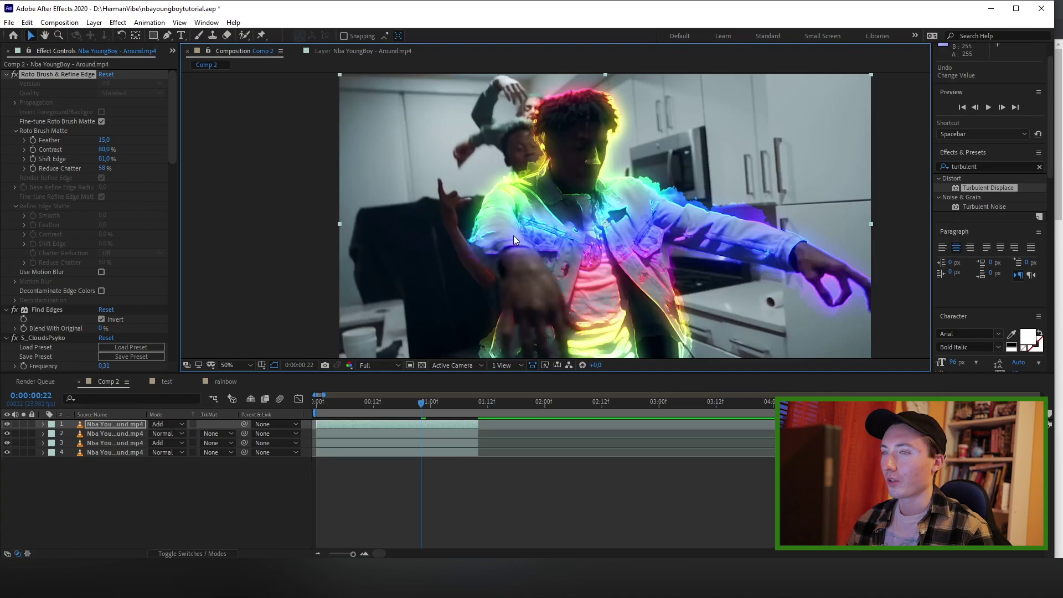
{"action": "left_click_drag", "start_coordinate": [427, 401], "coordinate": [302, 407]}
{"action": "scroll", "coordinate": [463, 268], "scroll_direction": "down", "scroll_amount": 2}
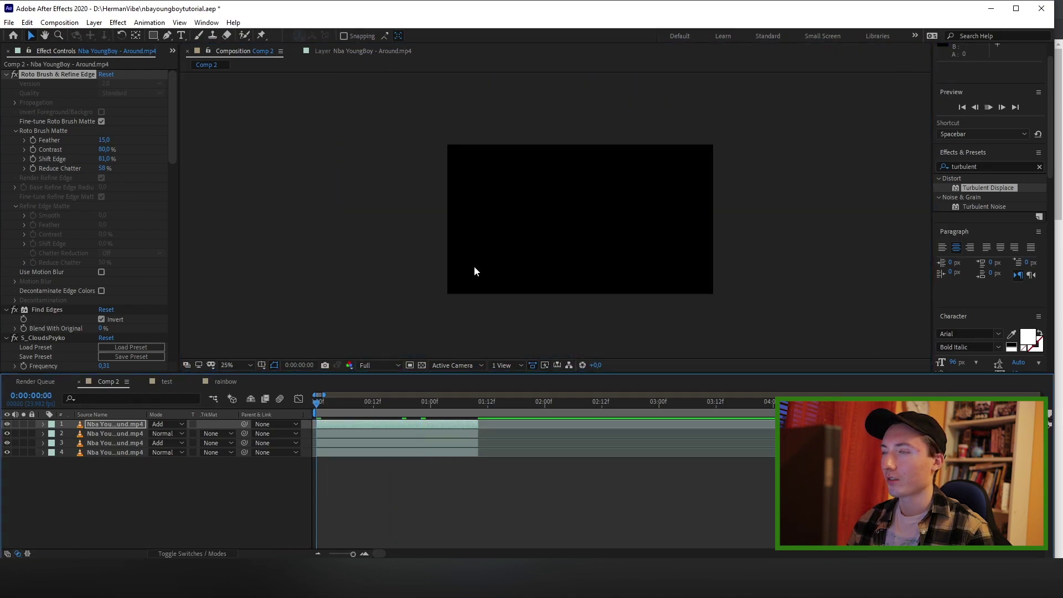
{"action": "key", "text": "space"}
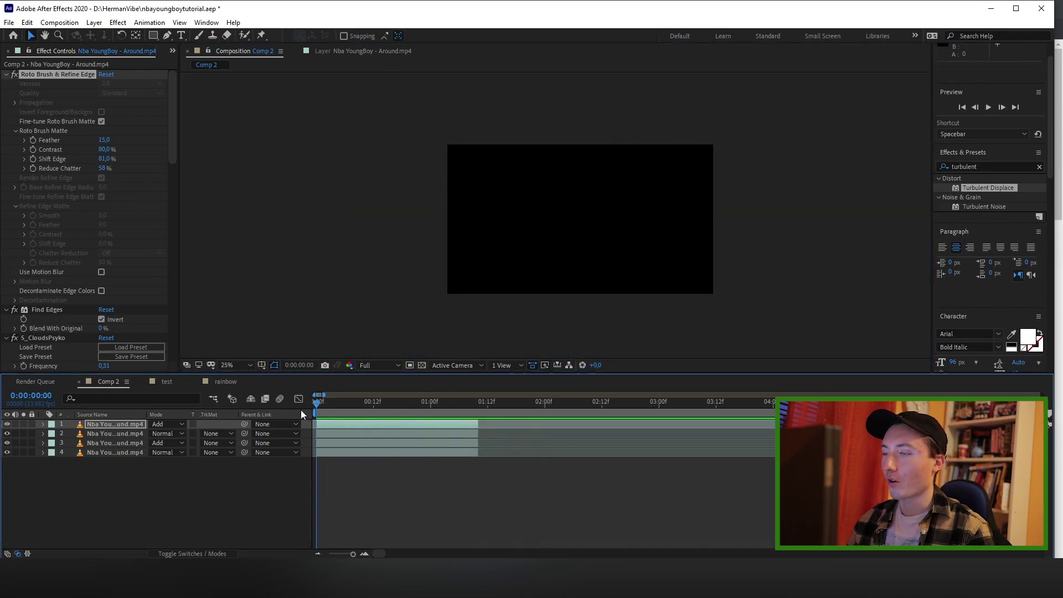
{"action": "key", "text": "space"}
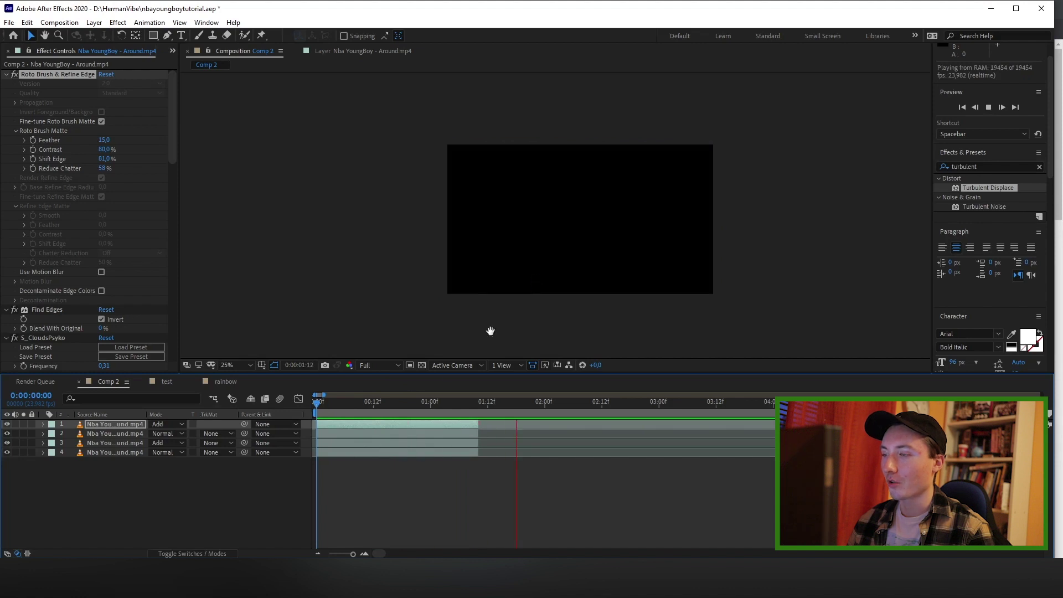
{"action": "key", "text": "space"}
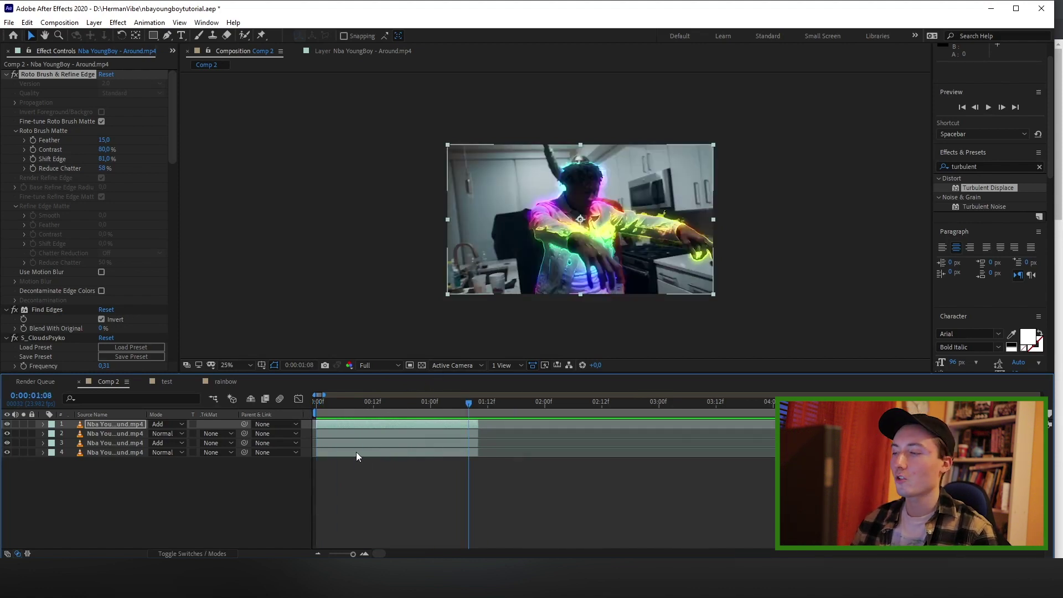
{"action": "key", "text": "ctrl+a"}
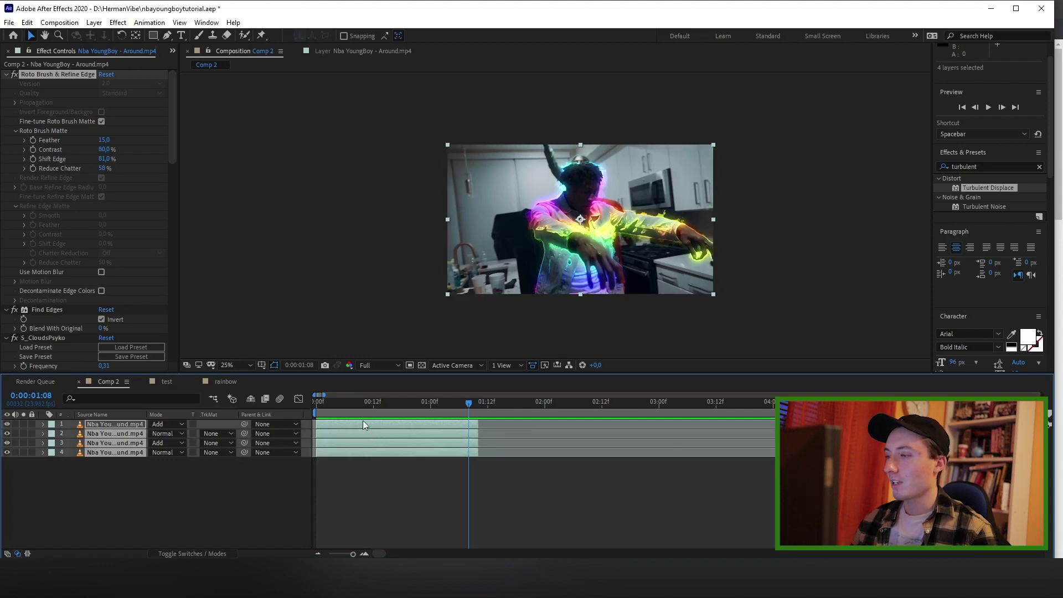
Pre-compose the four dancer layers into Pre-comp 1
{"action": "right_click", "coordinate": [365, 424]}
{"action": "left_click", "coordinate": [409, 366]}
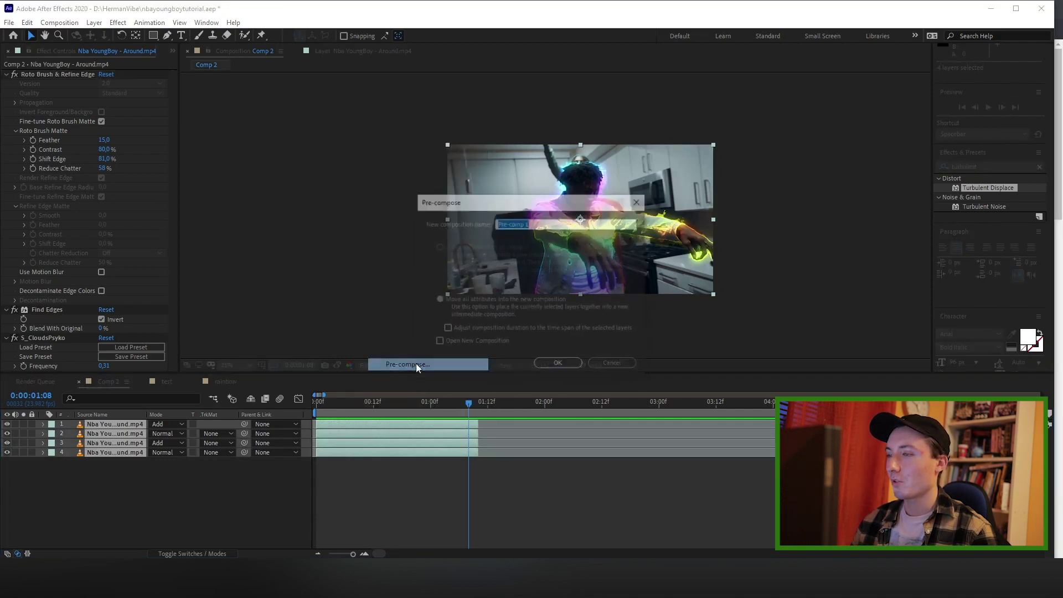
{"action": "left_click", "coordinate": [561, 363]}
Apply S_Flicker to Pre-comp 1, mute its audio and preview the flickering clip
{"action": "left_click", "coordinate": [930, 168]}
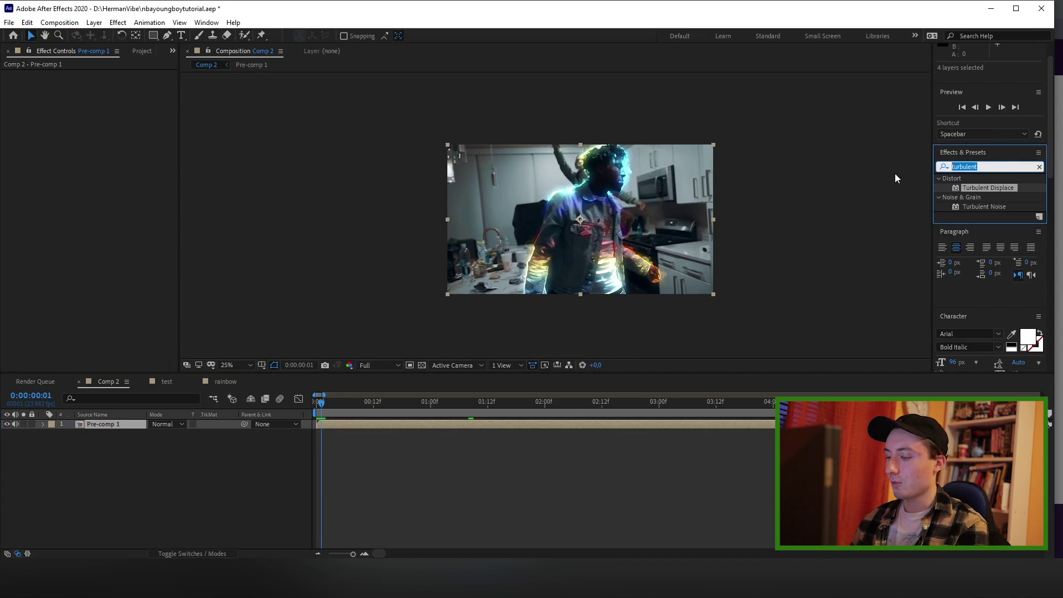
{"action": "type", "text": "s_FlICK"}
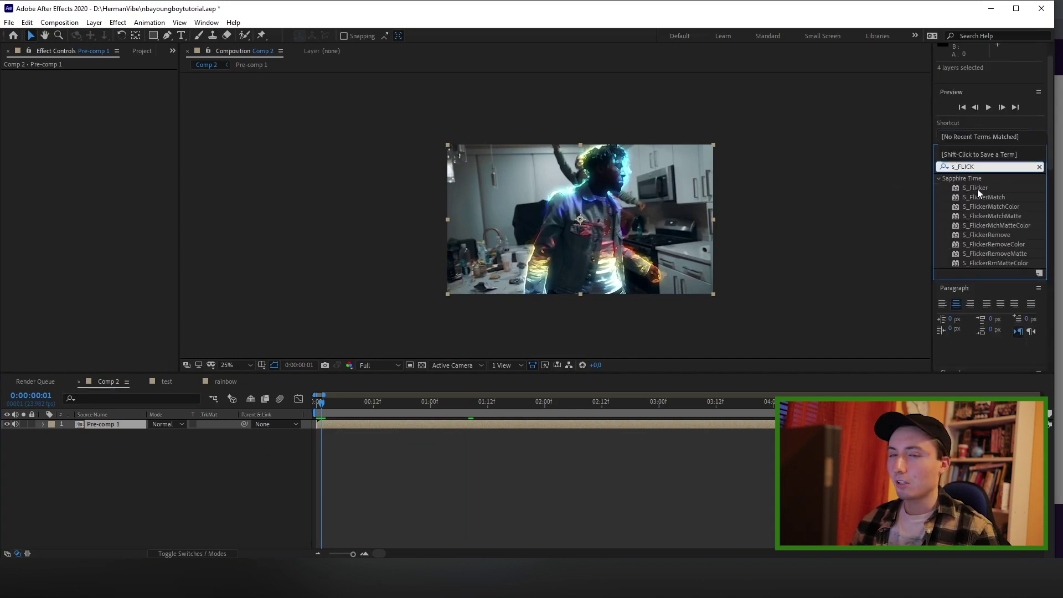
{"action": "left_click_drag", "start_coordinate": [977, 189], "coordinate": [437, 425]}
{"action": "left_click", "coordinate": [15, 424]}
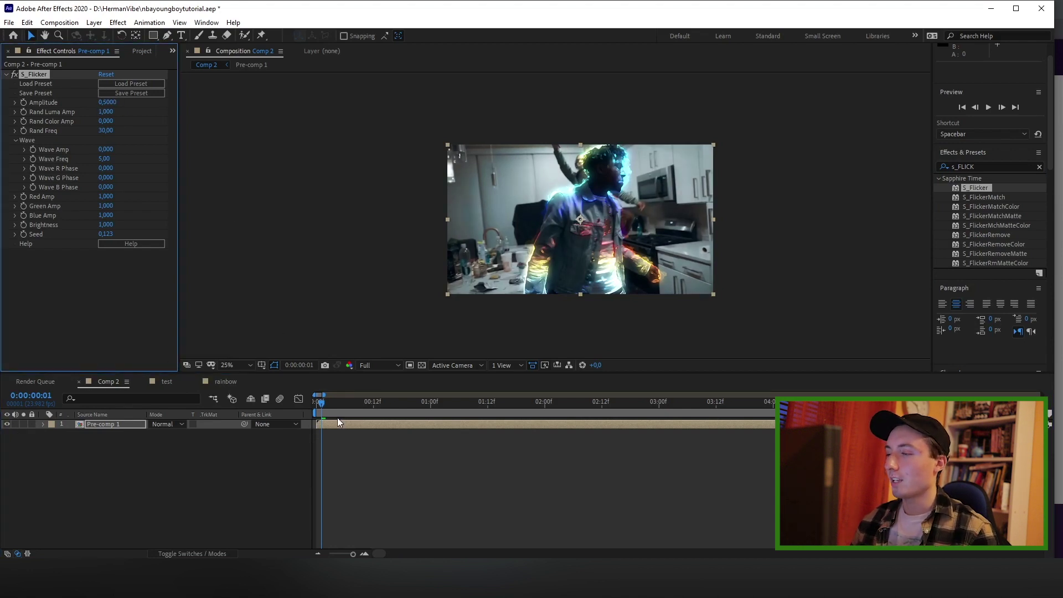
{"action": "left_click", "coordinate": [319, 406]}
{"action": "key", "text": "space"}
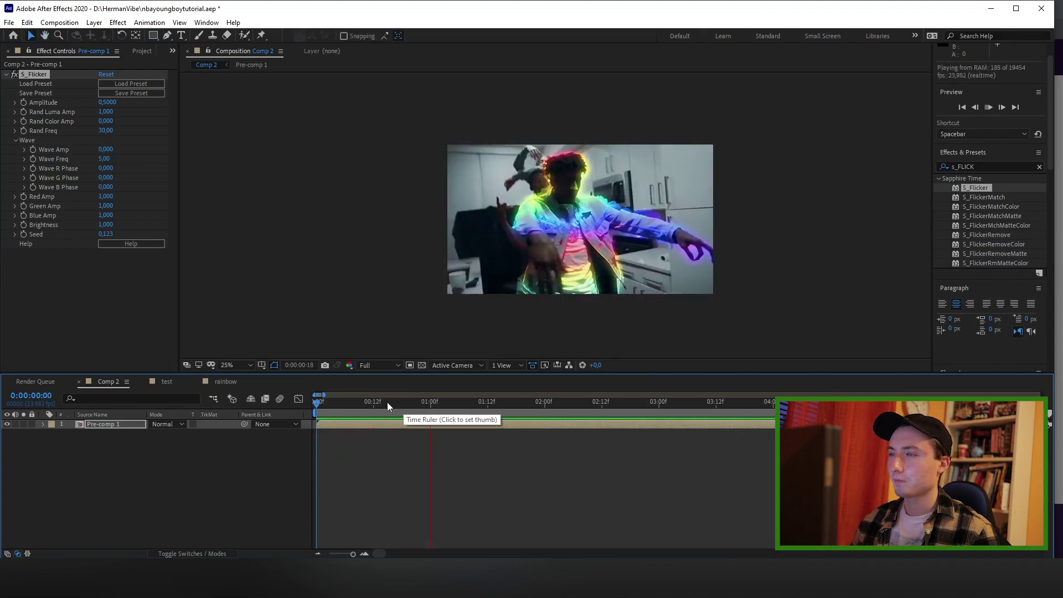
Apply the S_BlurMotion effect to the Pre-comp 1 layer
{"action": "left_click", "coordinate": [331, 402]}
{"action": "left_click", "coordinate": [952, 167]}
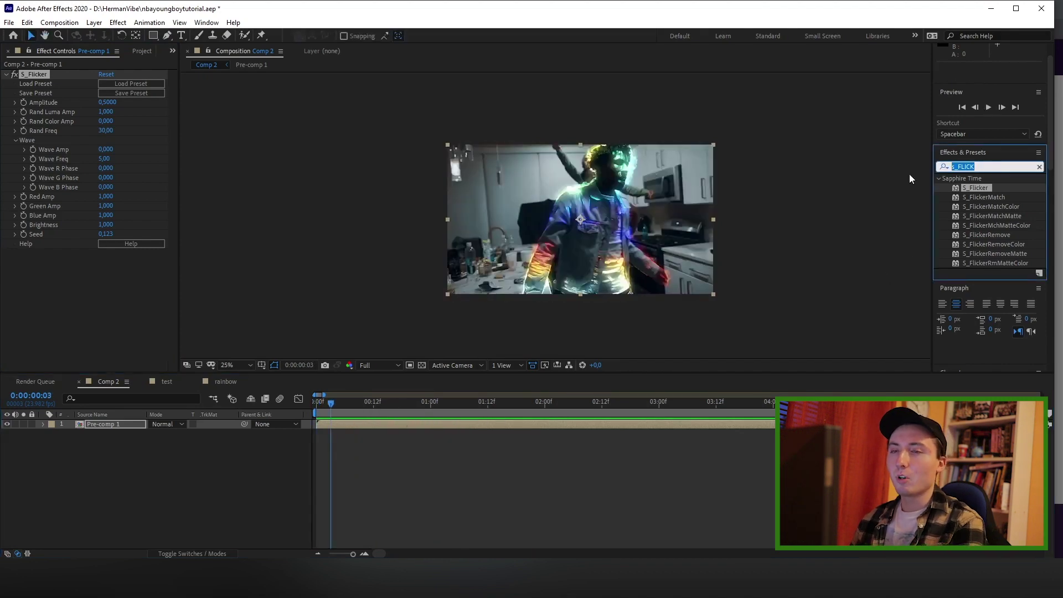
{"action": "type", "text": "s_"}
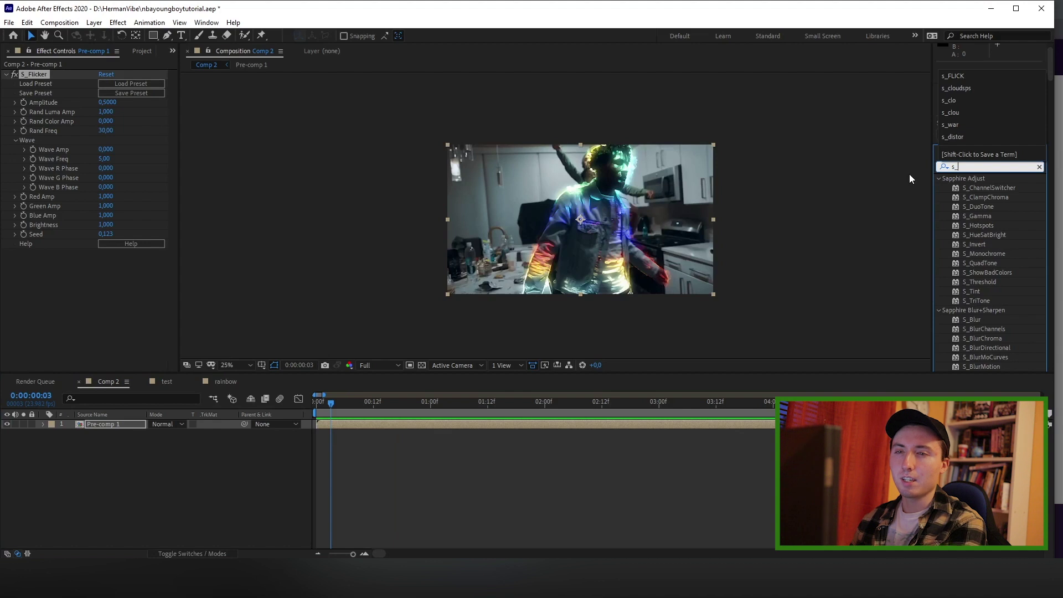
{"action": "type", "text": "Blur"}
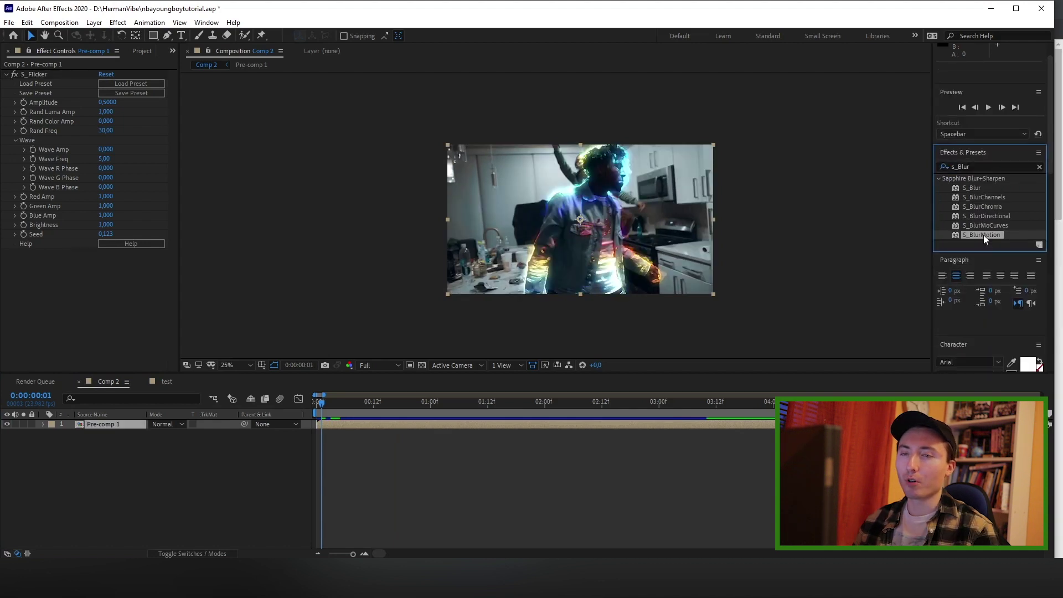
{"action": "left_click_drag", "start_coordinate": [984, 234], "coordinate": [110, 424]}
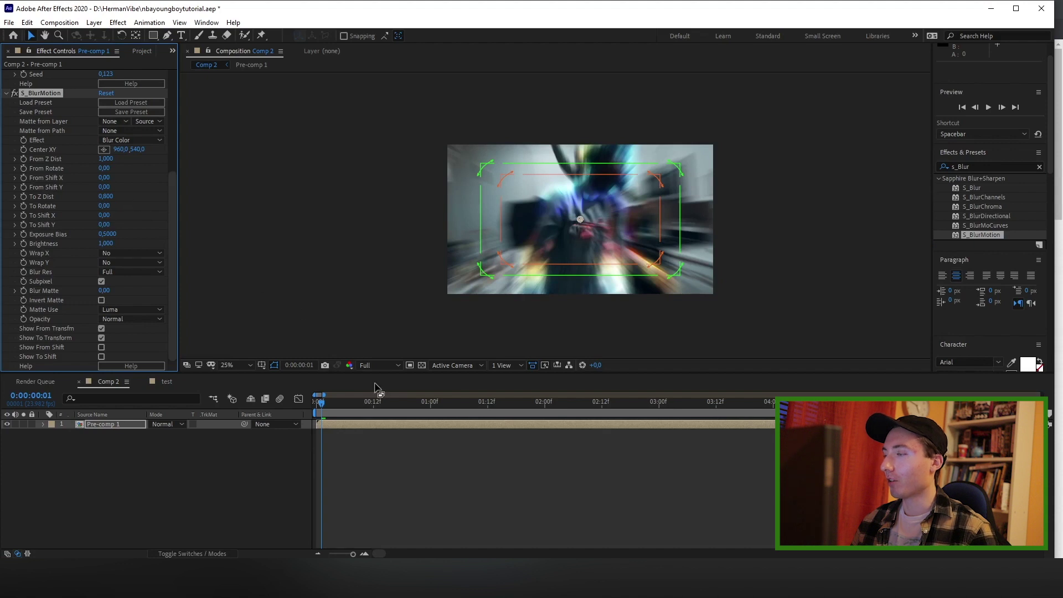
{"action": "left_click", "coordinate": [334, 428]}
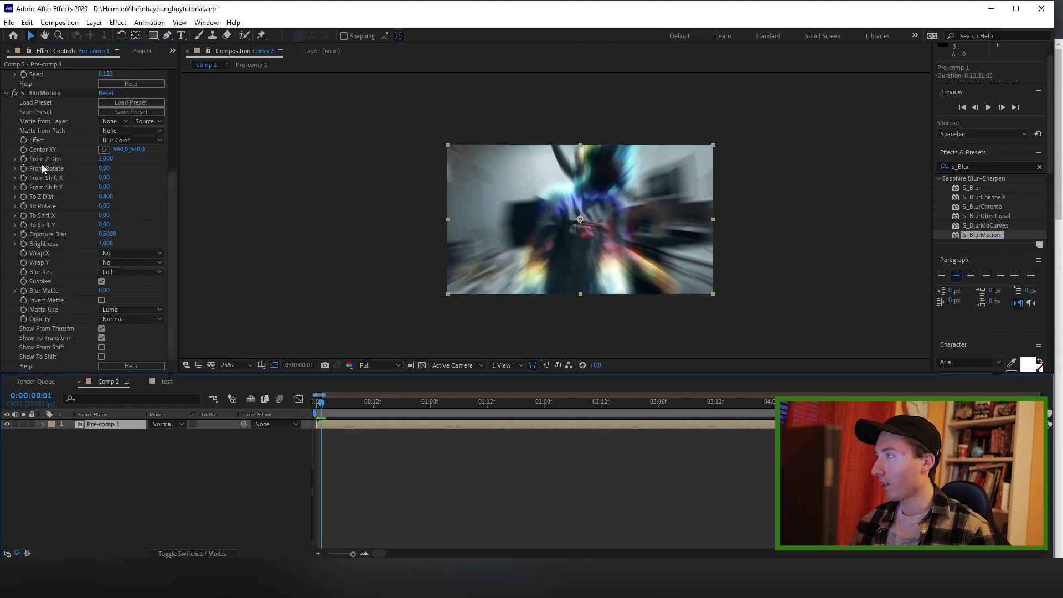
Set the first From Z Dist keyframe to 0,930 at the start
{"action": "left_click", "coordinate": [23, 160]}
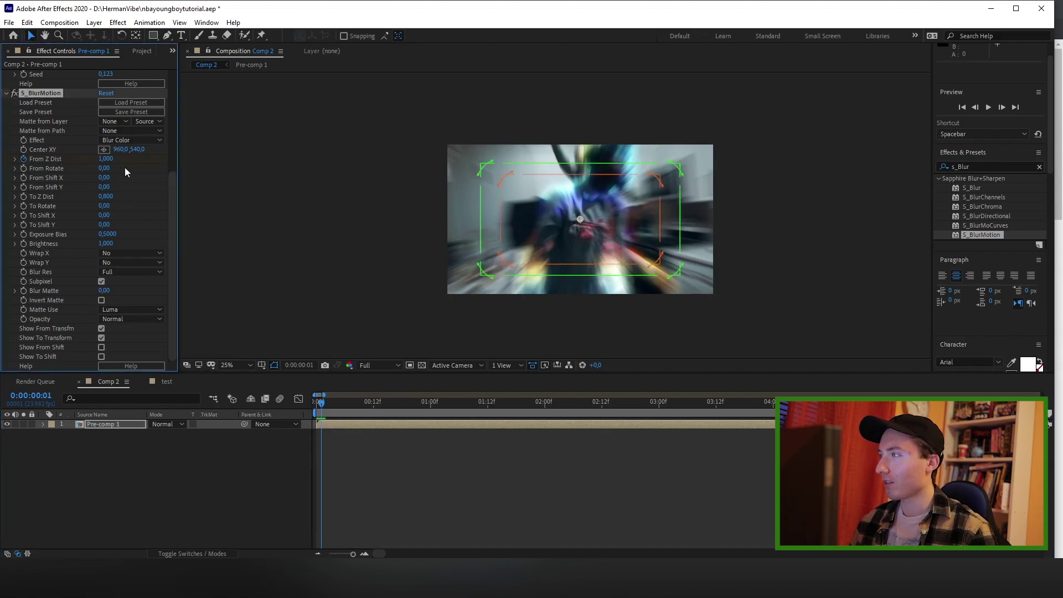
{"action": "left_click_drag", "start_coordinate": [105, 159], "coordinate": [102, 159]}
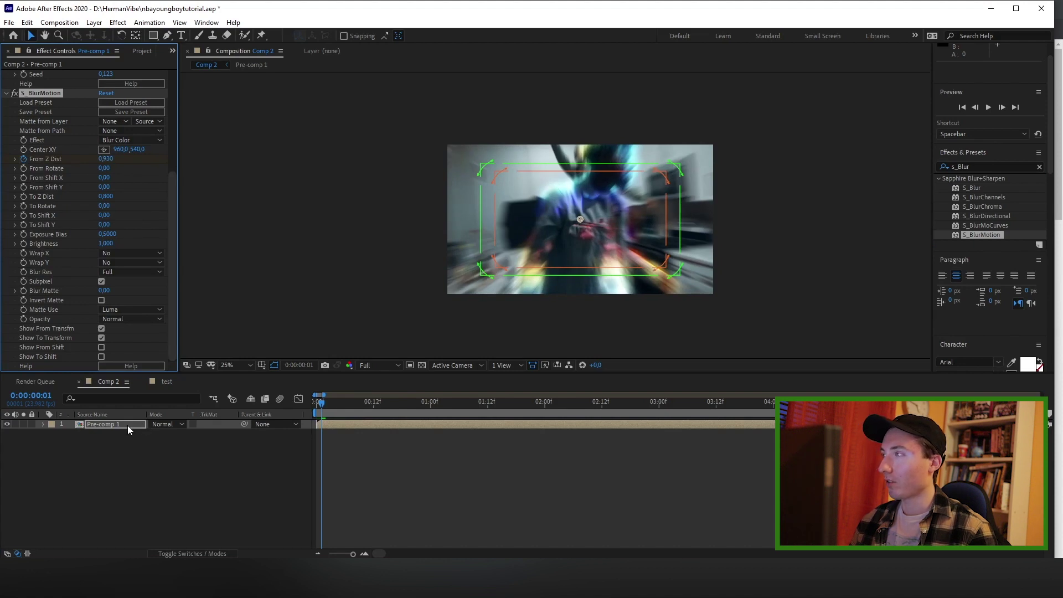
{"action": "left_click", "coordinate": [126, 425]}
{"action": "key", "text": "u"}
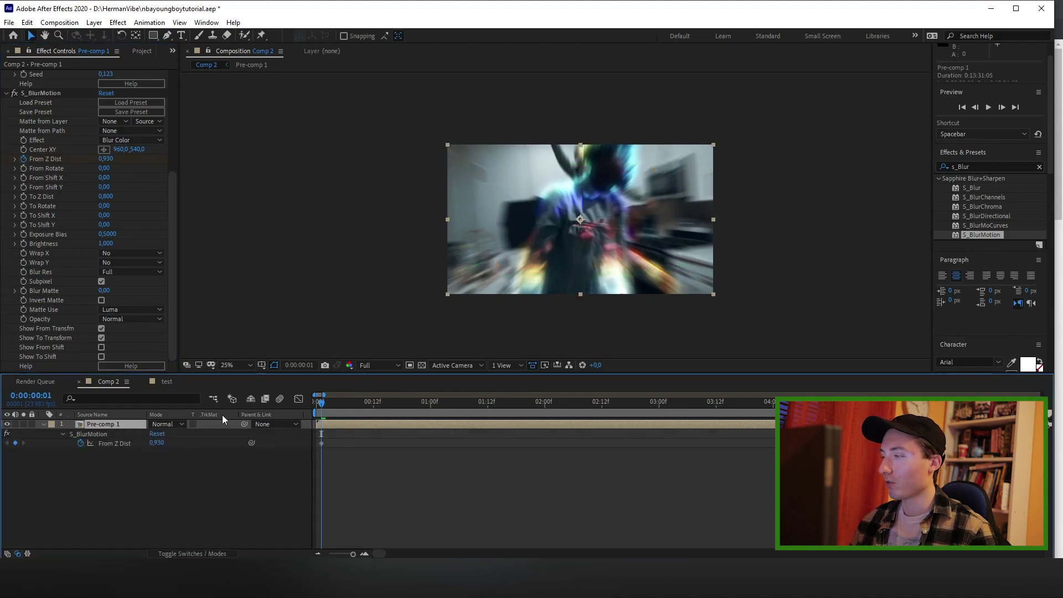
Add From Z Dist keyframes of 0,720 at frame 15 and 0,800 at frame 23
{"action": "left_click_drag", "start_coordinate": [322, 403], "coordinate": [387, 403]}
{"action": "left_click_drag", "start_coordinate": [106, 159], "coordinate": [99, 162]}
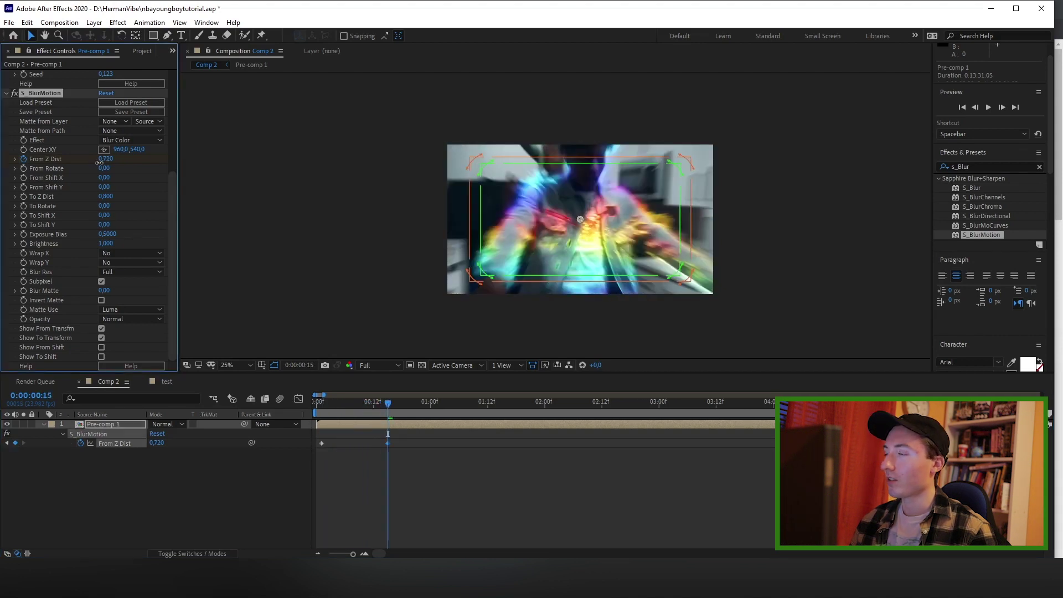
{"action": "left_click_drag", "start_coordinate": [387, 403], "coordinate": [426, 403]}
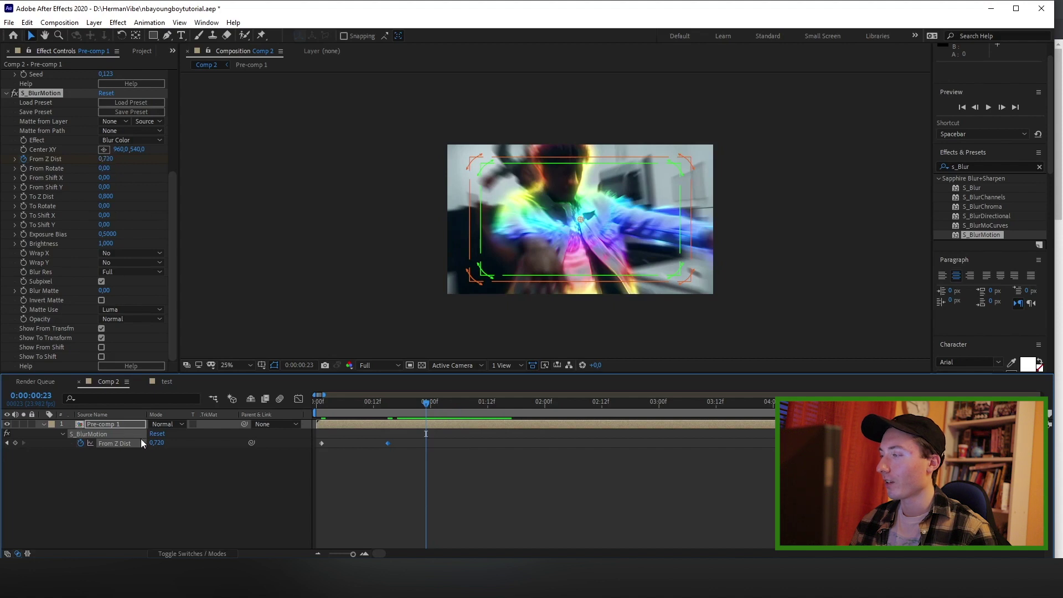
{"action": "right_click", "coordinate": [75, 160]}
{"action": "left_click", "coordinate": [112, 262]}
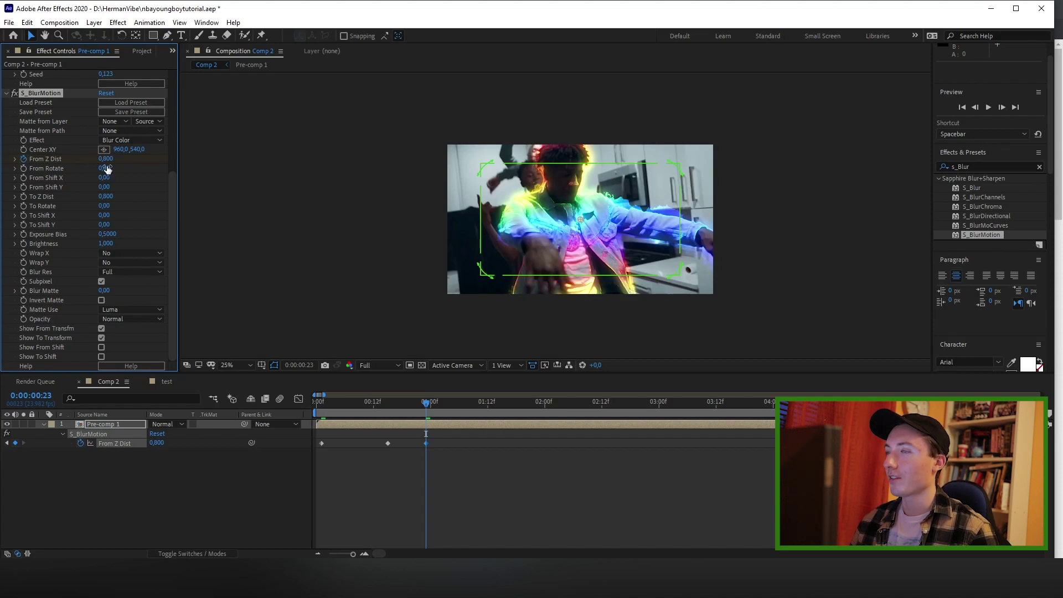
Lower From Z Dist at the middle keyframe for a stronger blur, then preview
{"action": "left_click_drag", "start_coordinate": [413, 407], "coordinate": [319, 422]}
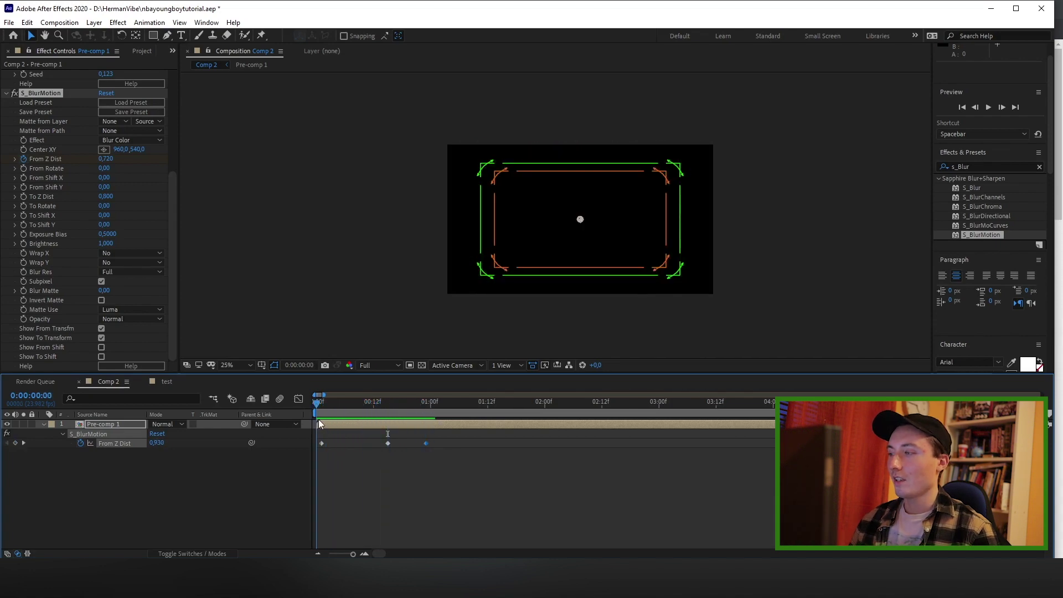
{"action": "key", "text": "space"}
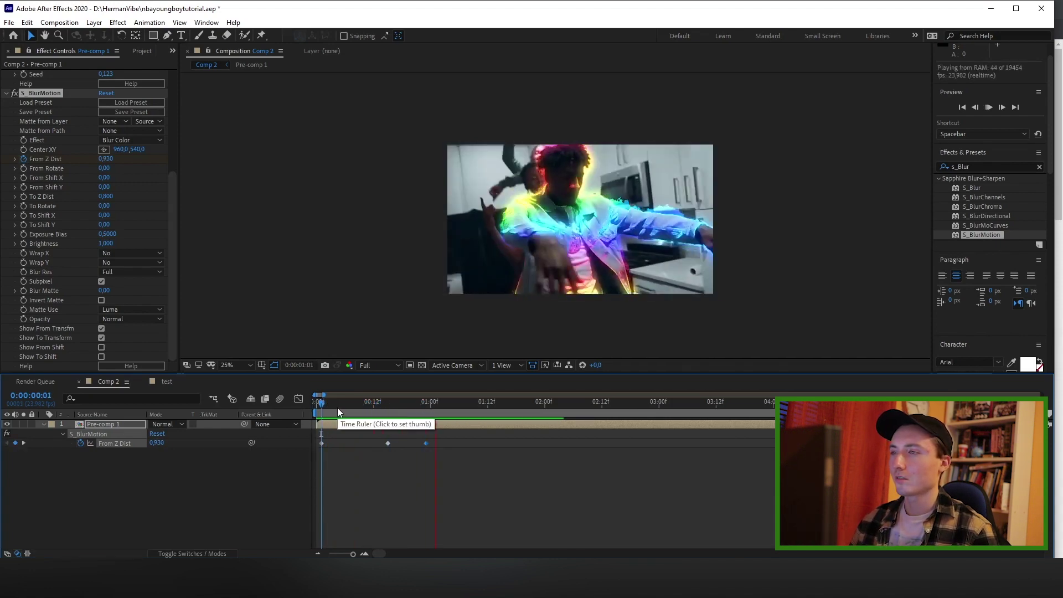
{"action": "left_click", "coordinate": [389, 408]}
{"action": "left_click_drag", "start_coordinate": [107, 159], "coordinate": [102, 161]}
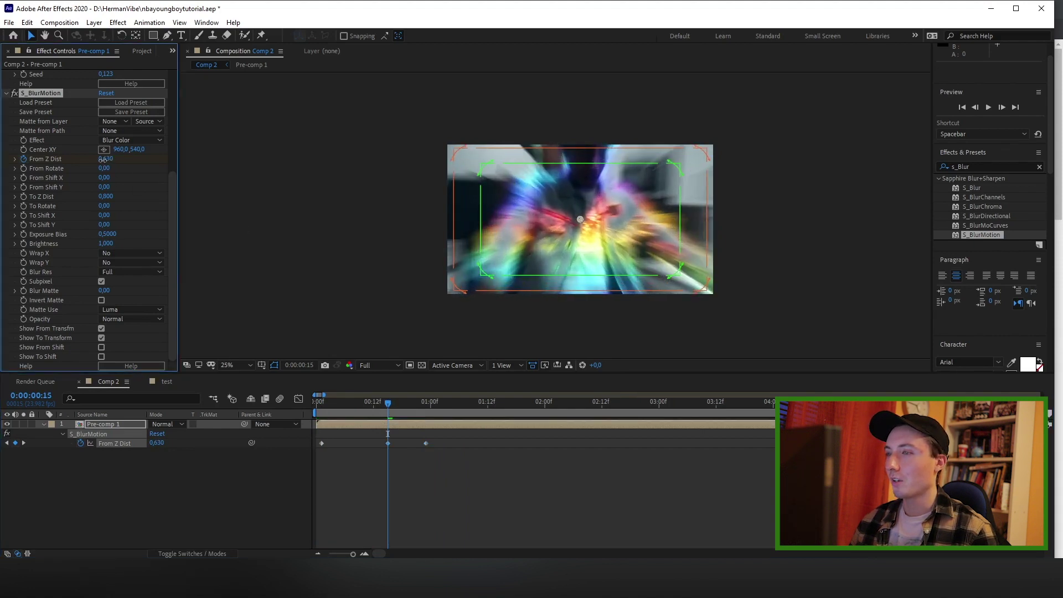
{"action": "left_click", "coordinate": [322, 405]}
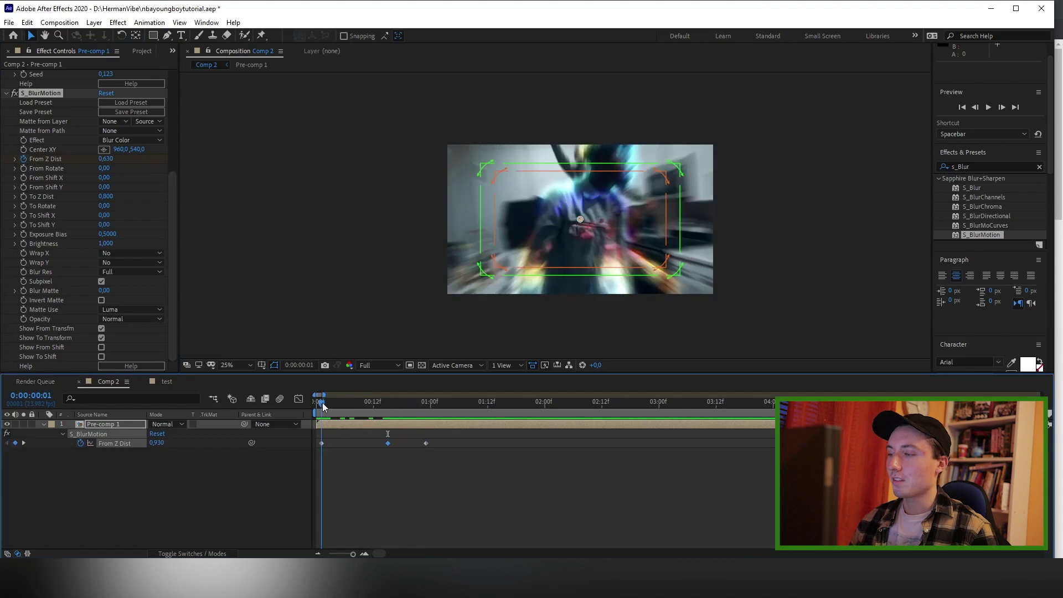
{"action": "key", "text": "space"}
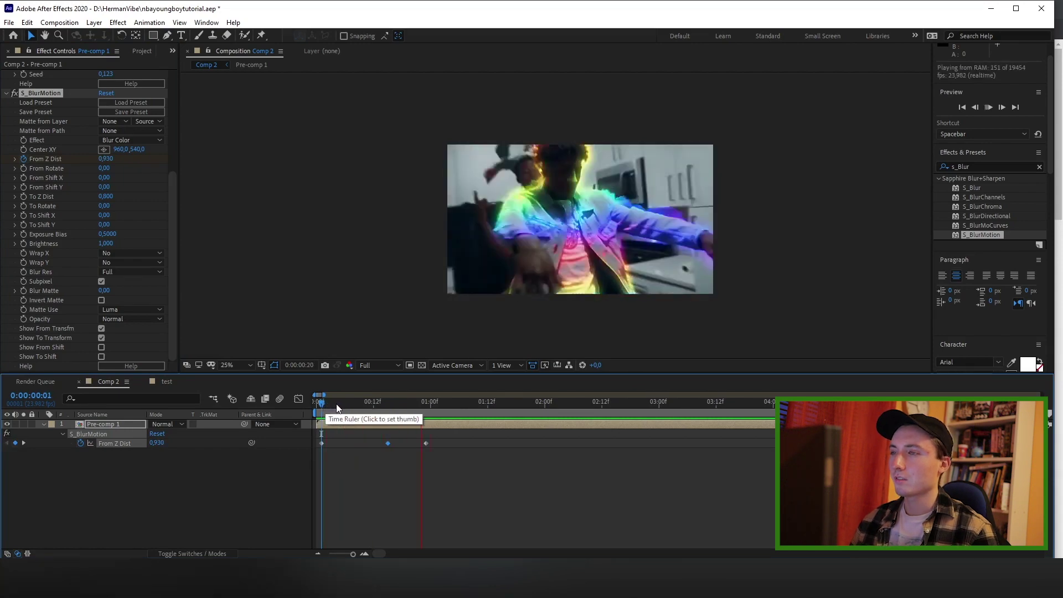
{"action": "left_click_drag", "start_coordinate": [330, 403], "coordinate": [475, 403]}
Move the final 0,800 keyframe to 0:00:01:09 and preview the opening frames
{"action": "left_click_drag", "start_coordinate": [426, 442], "coordinate": [473, 446]}
{"action": "left_click", "coordinate": [321, 409]}
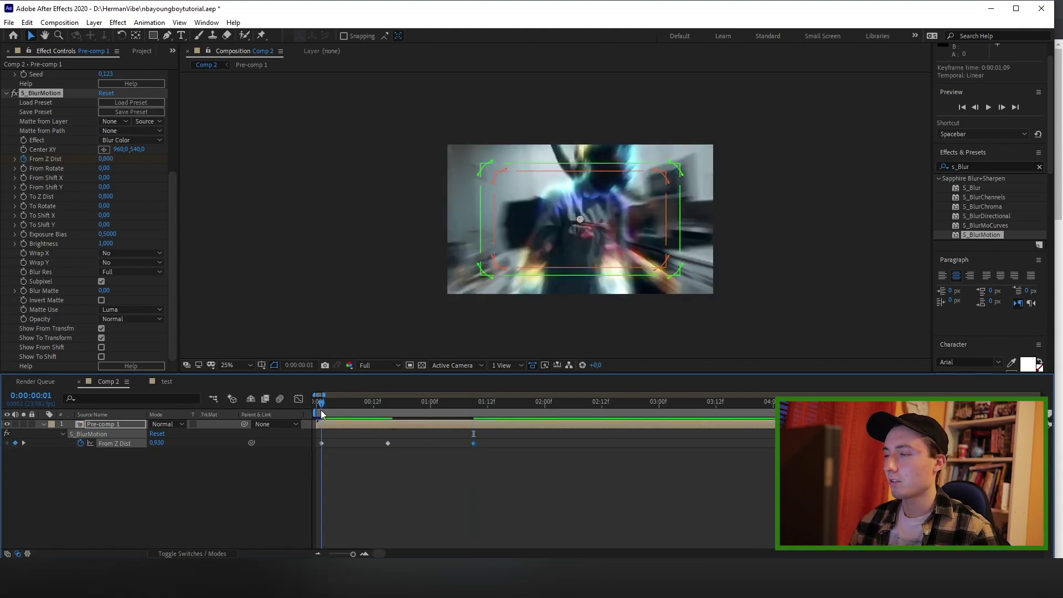
{"action": "key", "text": "space"}
{"action": "left_click", "coordinate": [322, 410]}
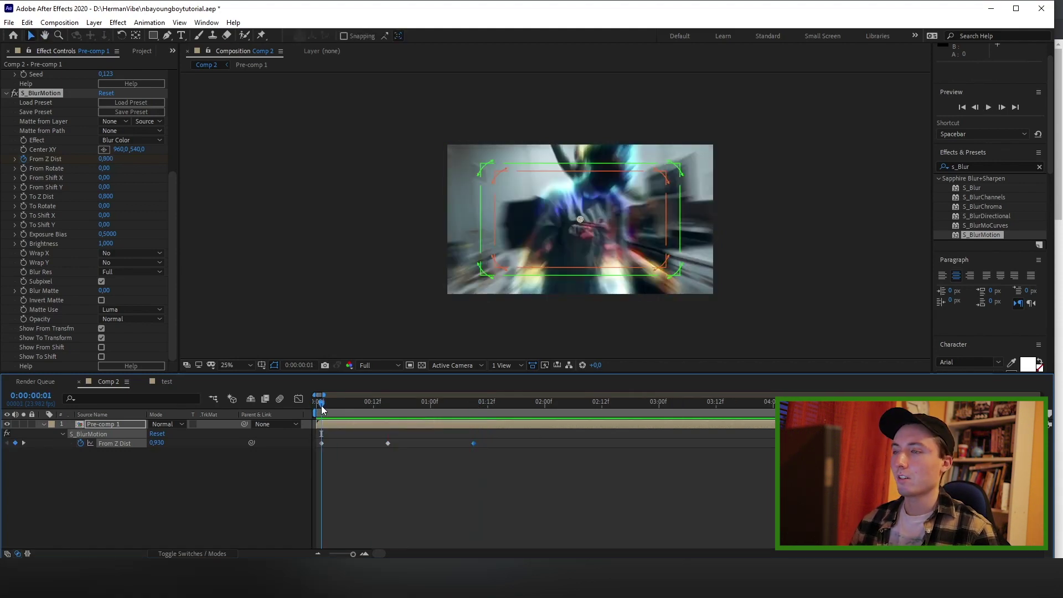
{"action": "left_click", "coordinate": [323, 409]}
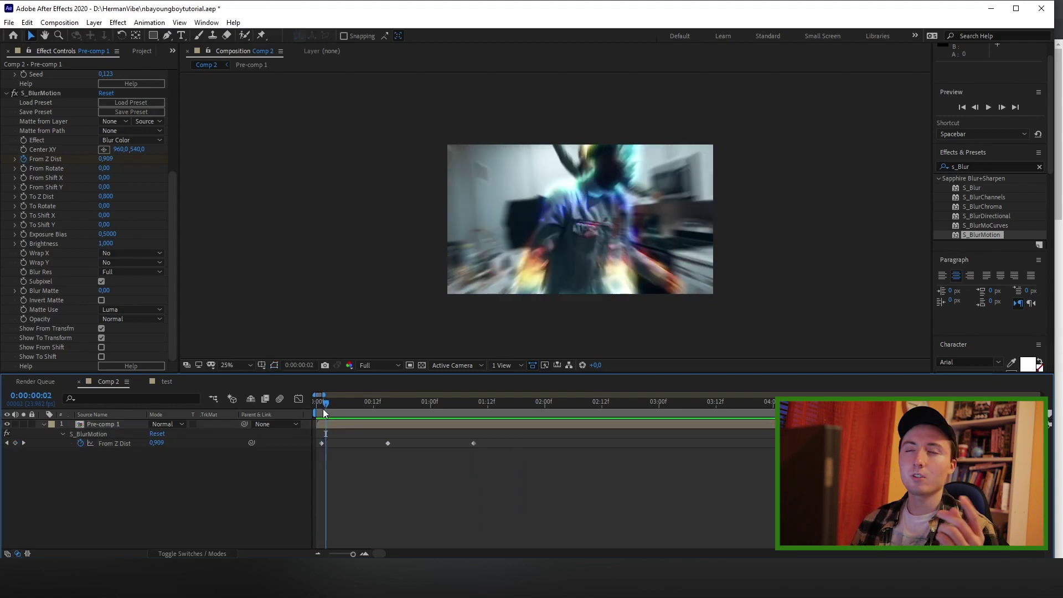
{"action": "left_click_drag", "start_coordinate": [324, 403], "coordinate": [338, 426]}
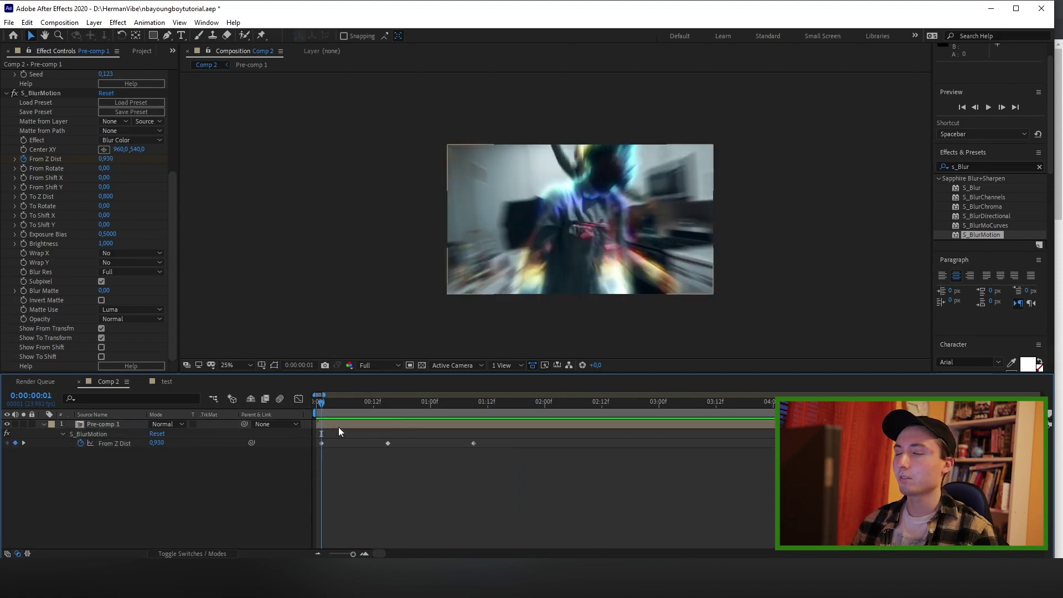